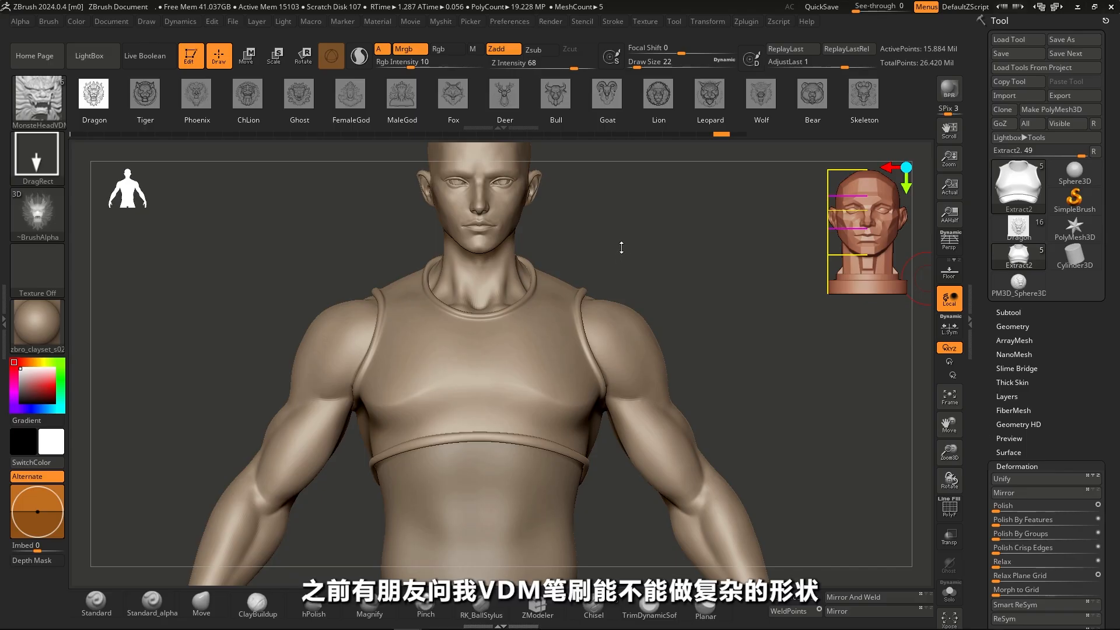
Select the Phoenix head of the monster-head brush and inspect the animal heads sculpted around the sphere from several sides.
drag(620, 245, 647, 263)
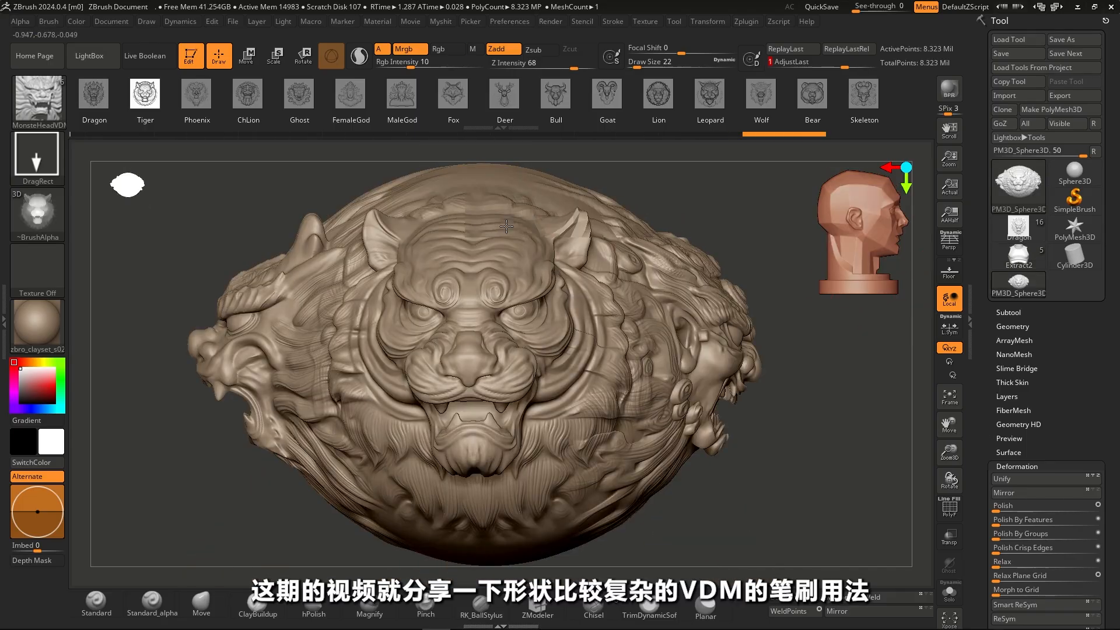
mouse_move(292, 350)
mouse_down()
mouse_move(467, 350)
mouse_move(447, 502)
mouse_up()
click(199, 111)
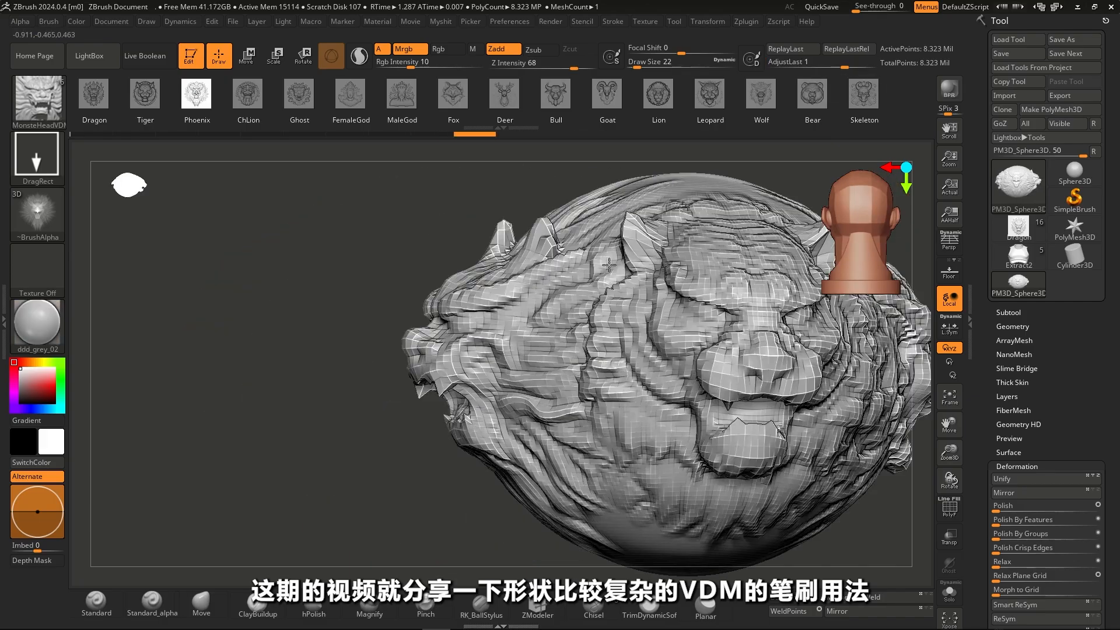
drag(577, 263, 545, 270)
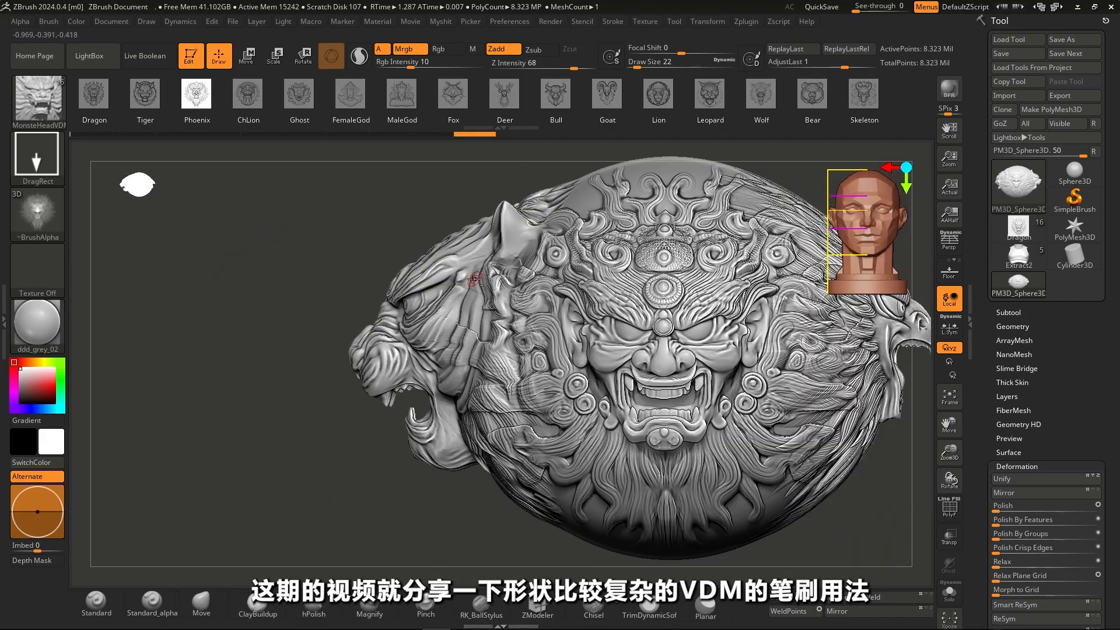
drag(475, 278, 599, 295)
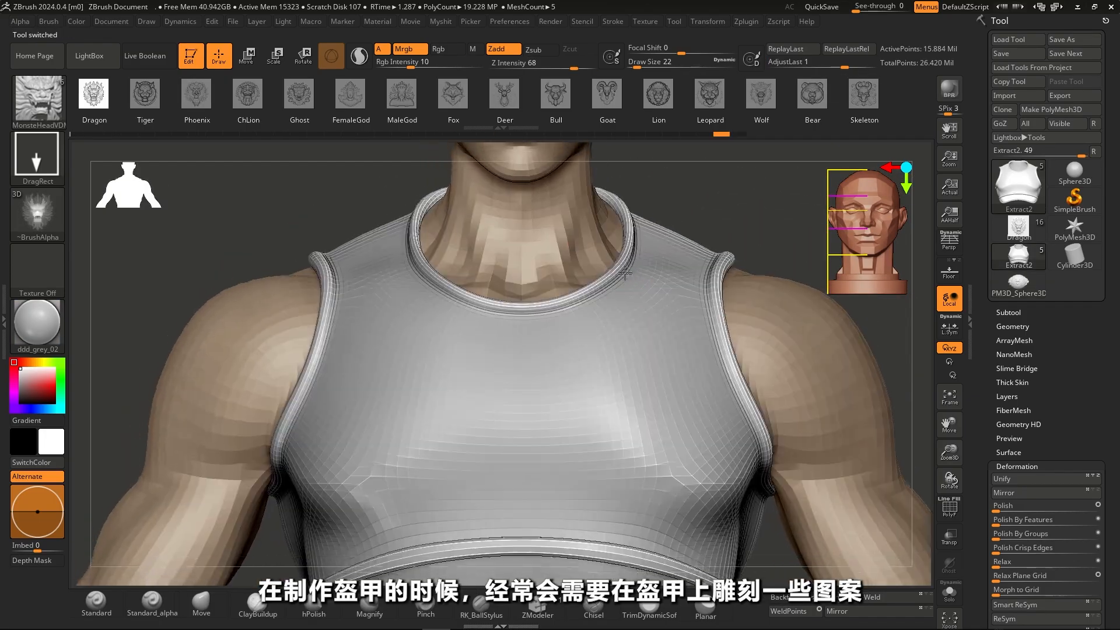
Hide the polygon wireframe and stamp the Dragon head onto the centre of the chest armor.
key(shift+f)
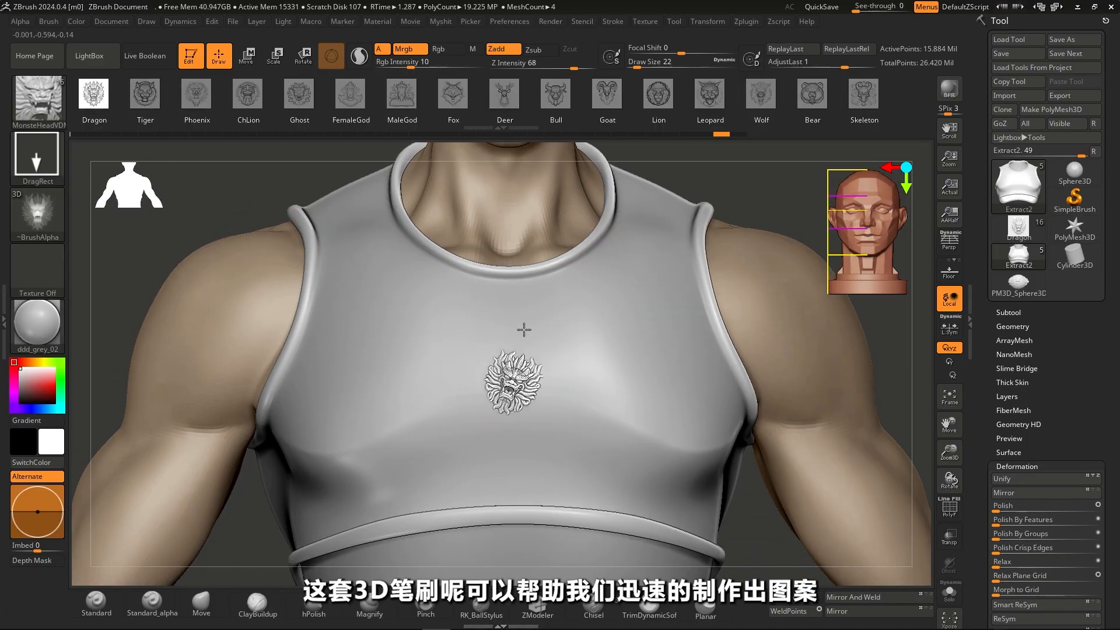
drag(511, 242, 511, 239)
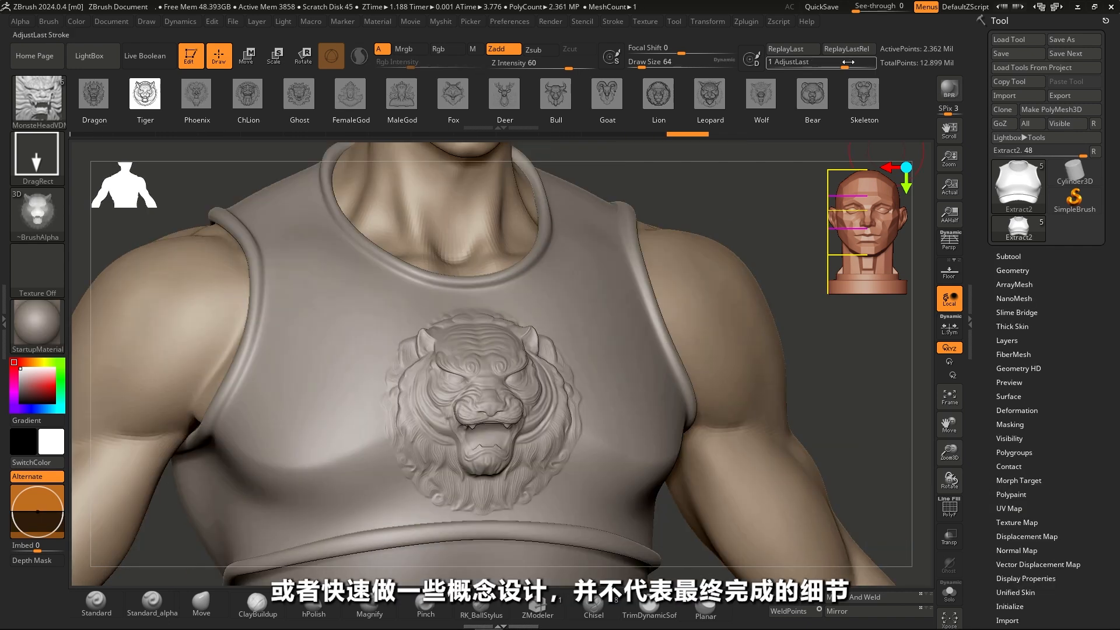
Raise the relief of the stamped tiger head with AdjustLast and examine the detail around its teeth.
drag(834, 63, 855, 64)
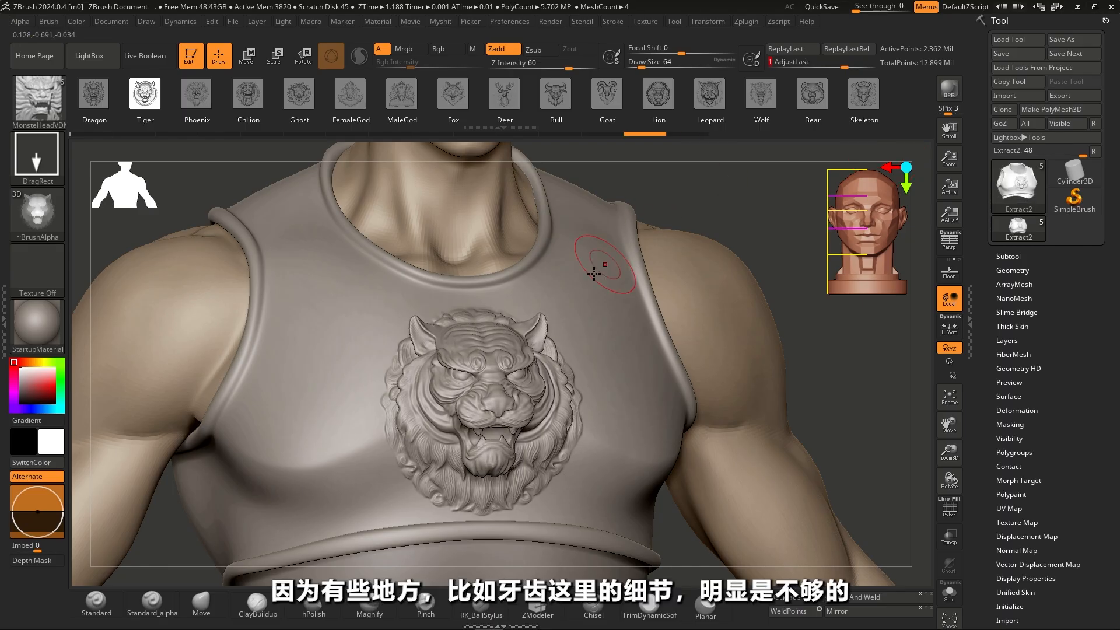
scroll(636, 325, up, 10)
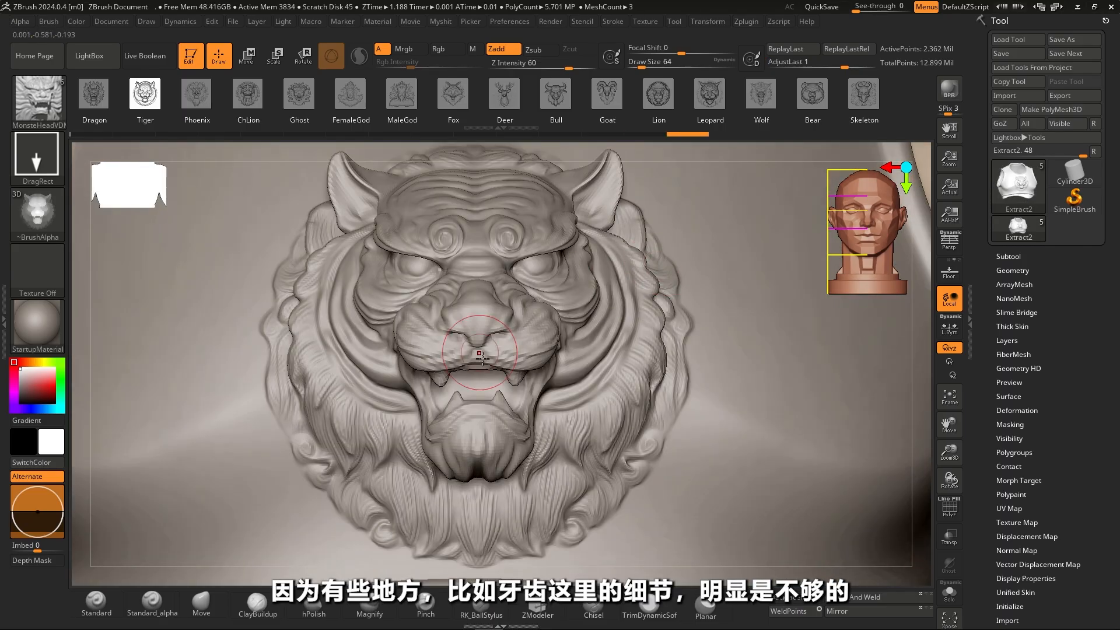
scroll(484, 361, up, 5)
right_drag(549, 372, 502, 377)
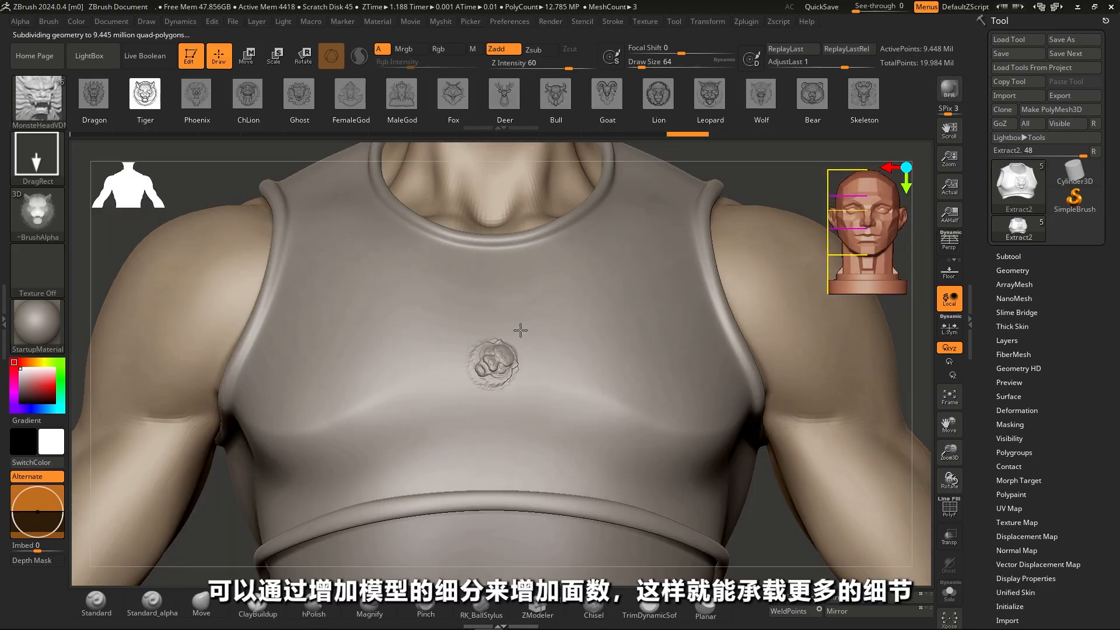
Stamp the Tiger head large onto the centre of the subdivided chest armor and examine the detail around its mouth.
drag(520, 330, 489, 215)
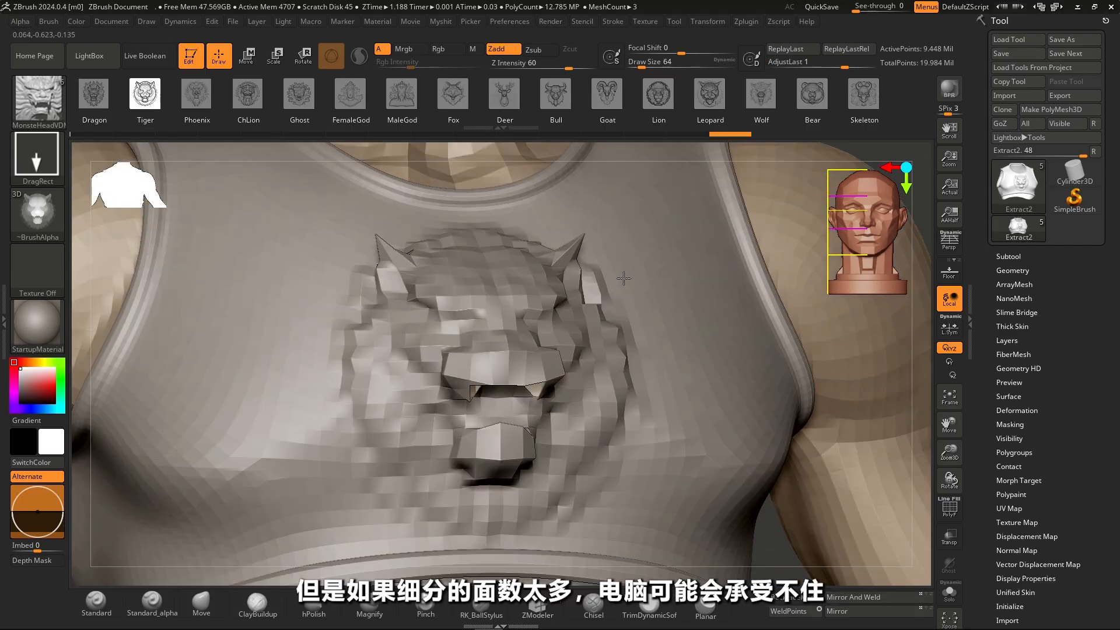
mouse_move(623, 278)
right_down()
mouse_move(636, 245)
mouse_move(654, 251)
mouse_move(607, 279)
right_up()
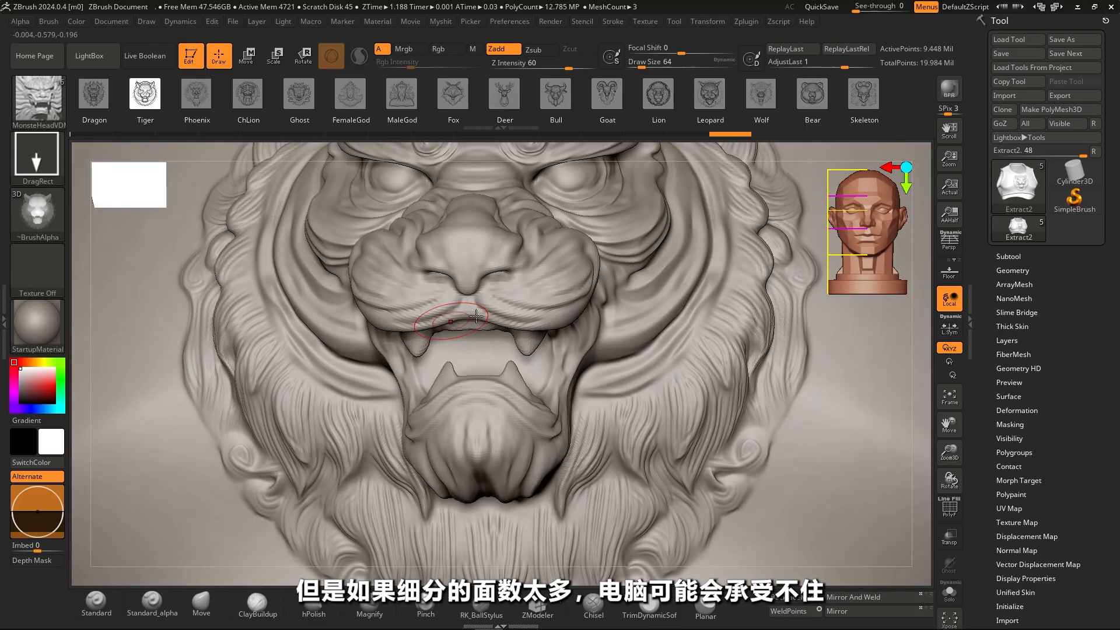
key(shift)
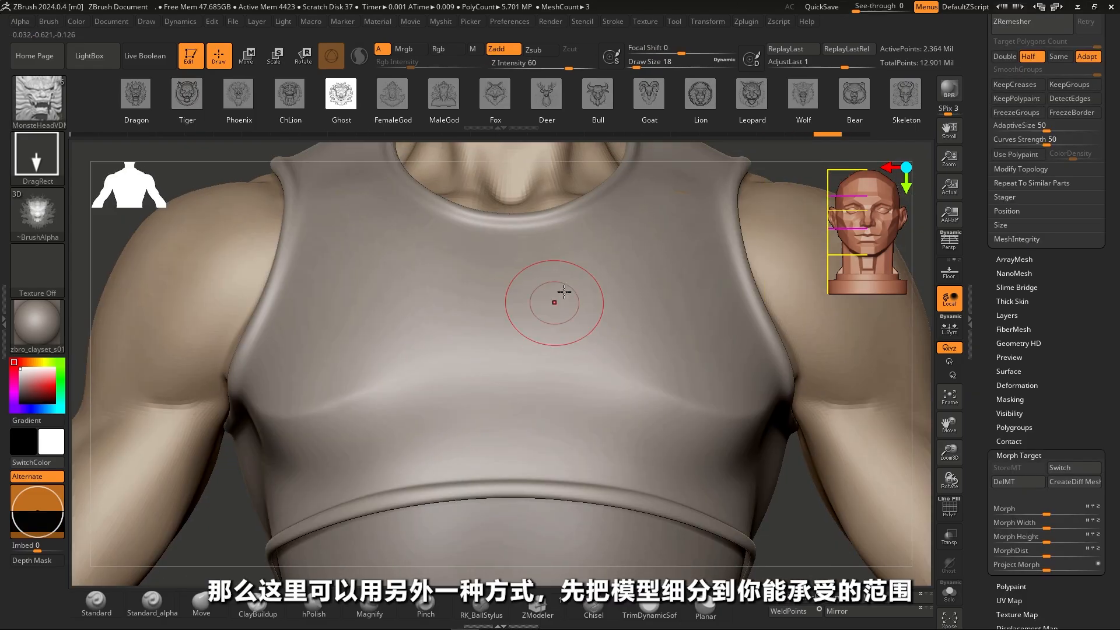
Subdivide the chest armor once, stamp the Ghost head onto its centre, and adjust the relief depth with AdjustLast.
right_drag(565, 292, 572, 280)
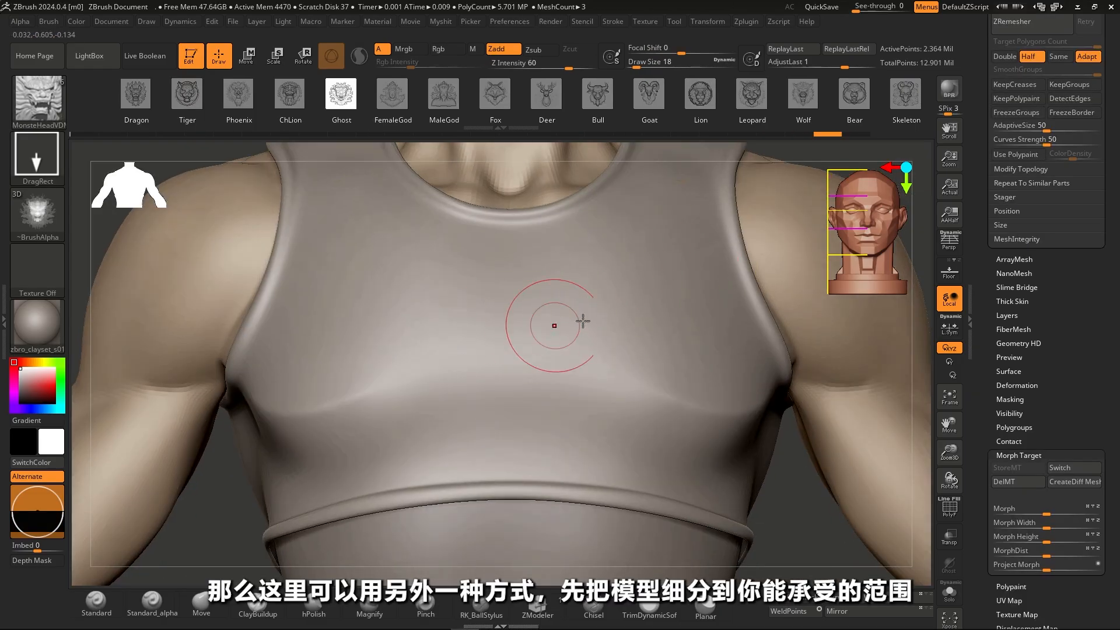
key(ctrl)
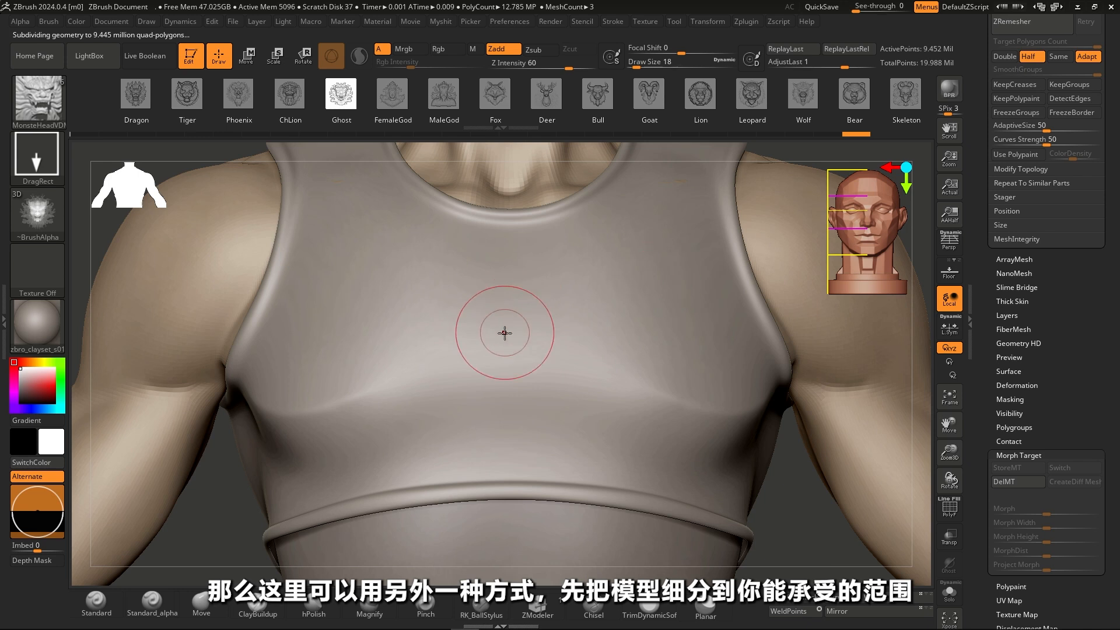
drag(511, 336, 512, 172)
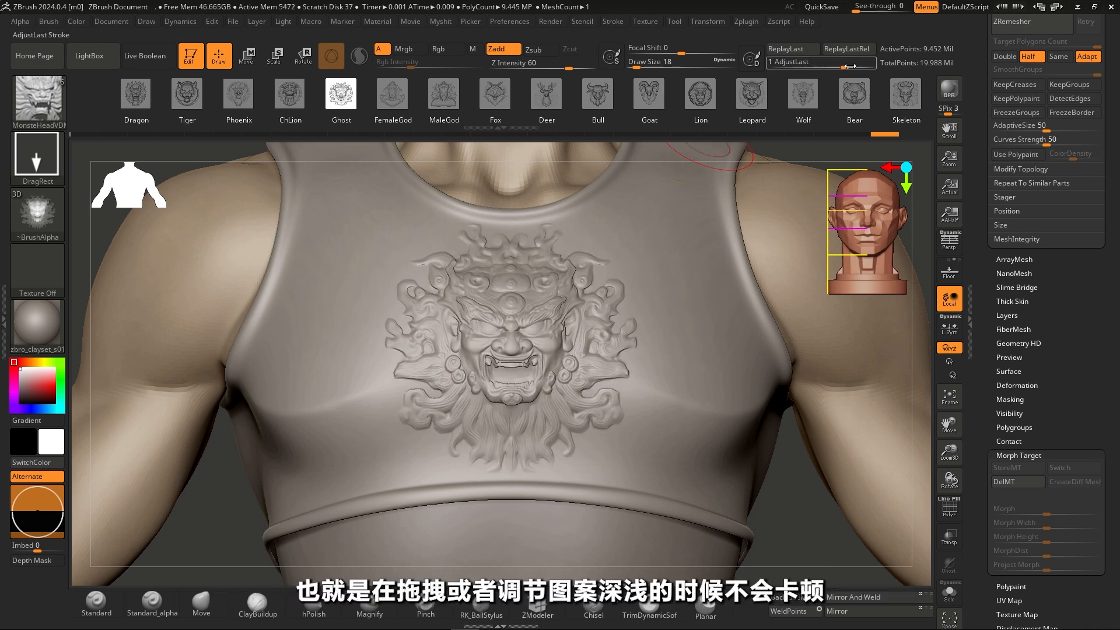
drag(845, 63, 856, 66)
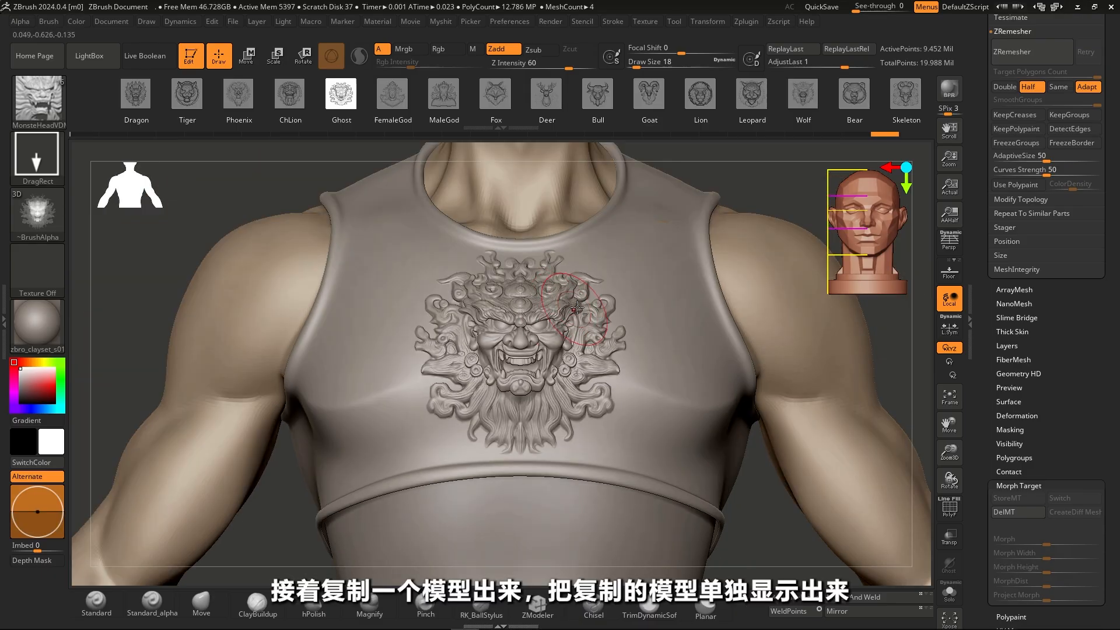
Duplicate the chest armor subtool and show only the duplicate.
key(shift+q)
click(555, 322)
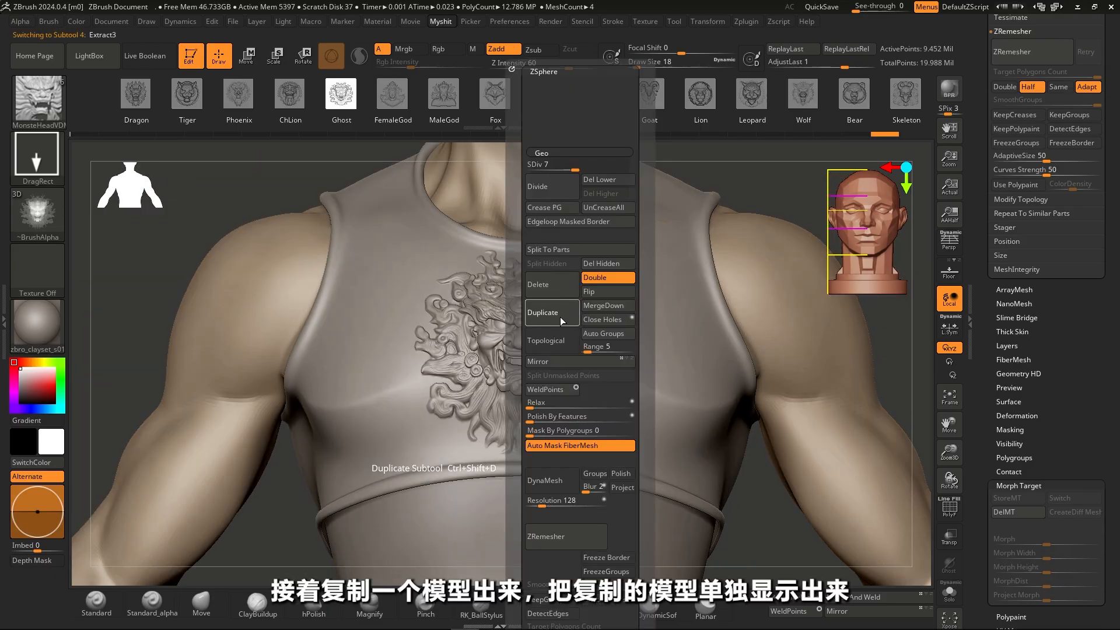
shift+click(1097, 236)
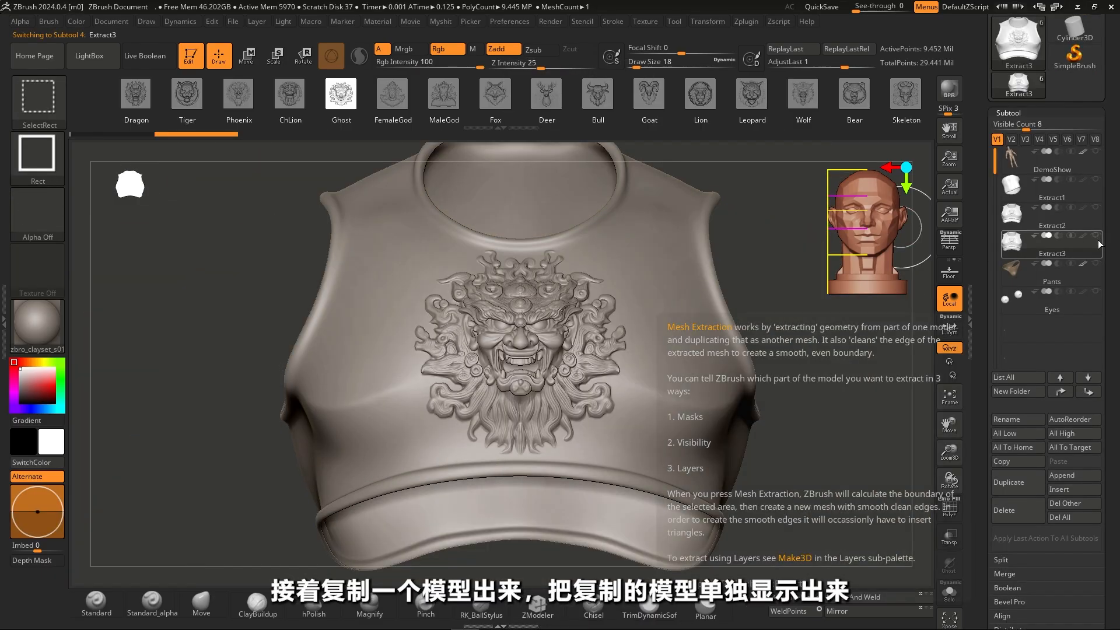
Lower the duplicated armor to subdivision level 6 and delete its higher level.
key(shift+q)
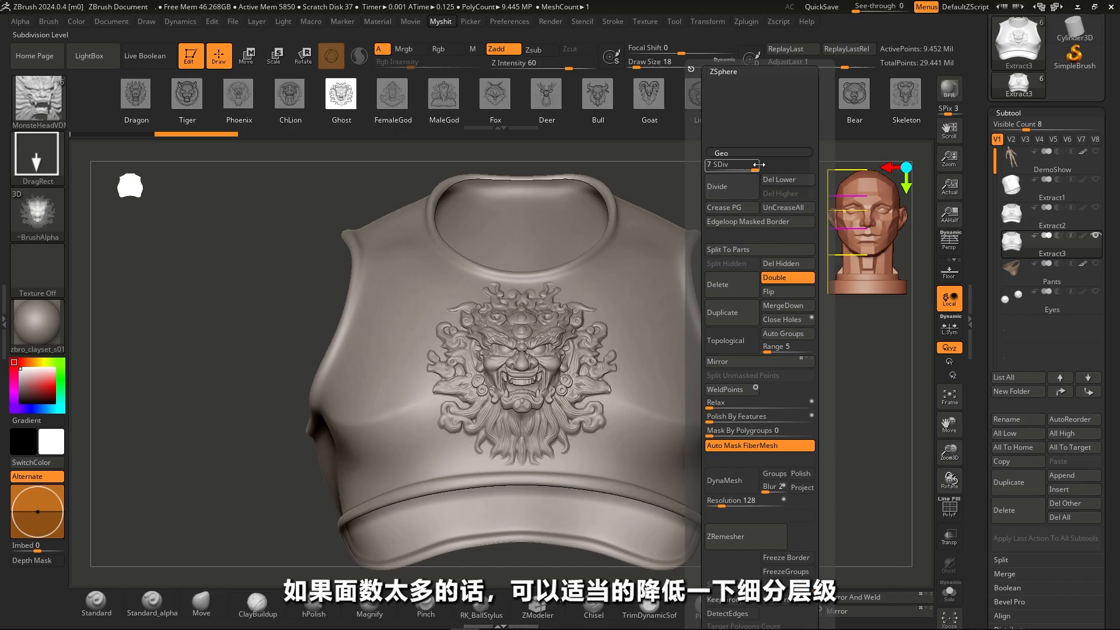
drag(747, 165, 726, 165)
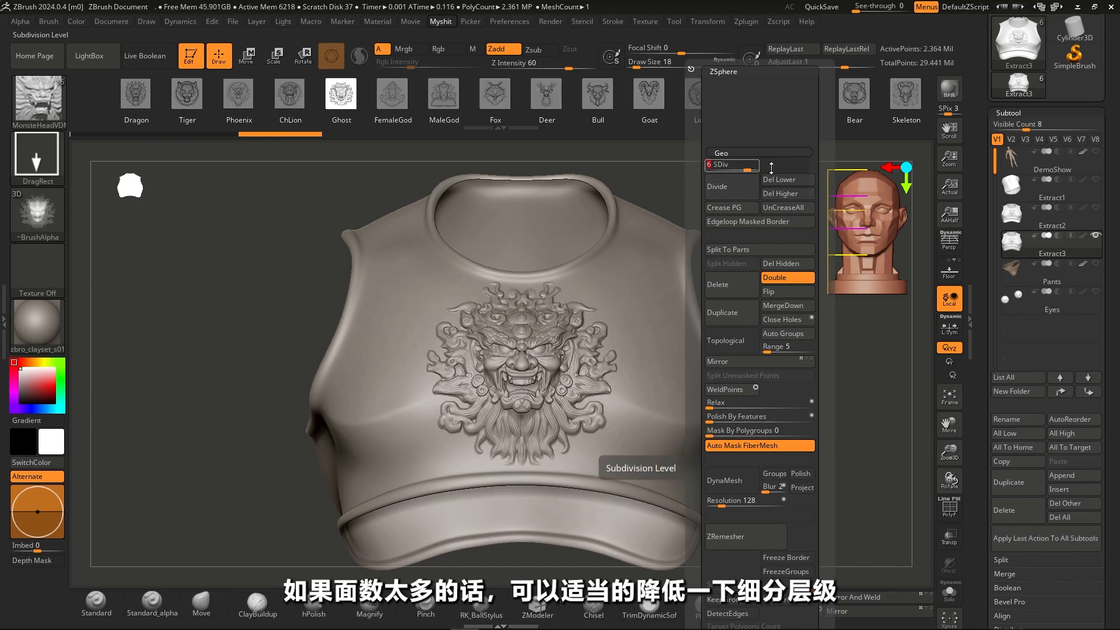
click(799, 194)
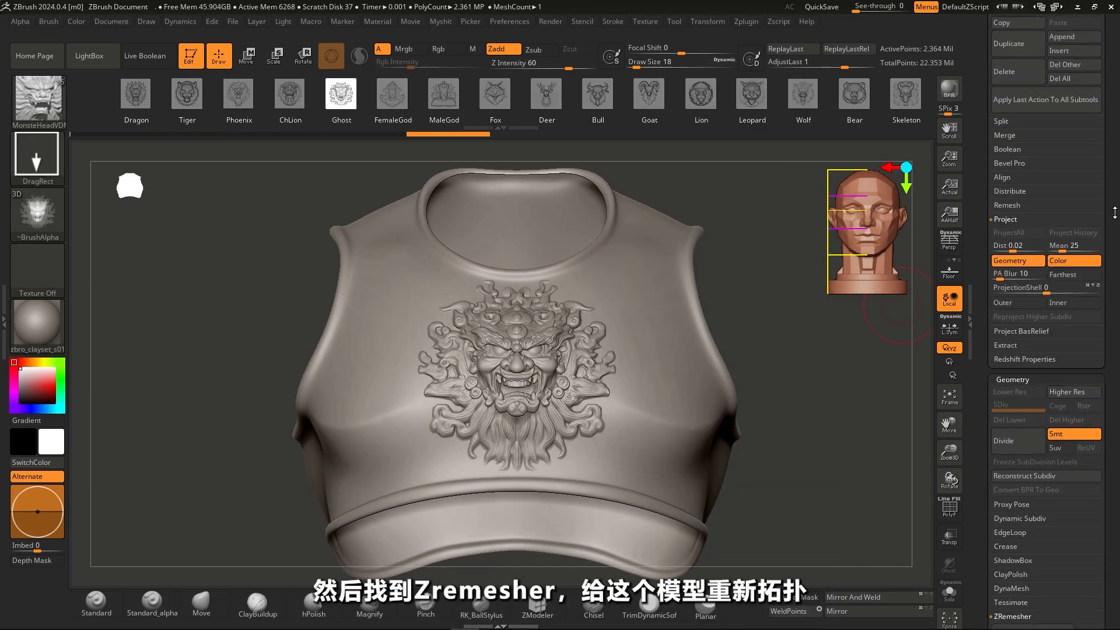
Retopologize the duplicate with ZRemesher using a target polygon count of 10, Adapt, KeepGroups and SmoothGroups 0.5.
scroll(1111, 164, down, 5)
scroll(1111, 164, down, 3)
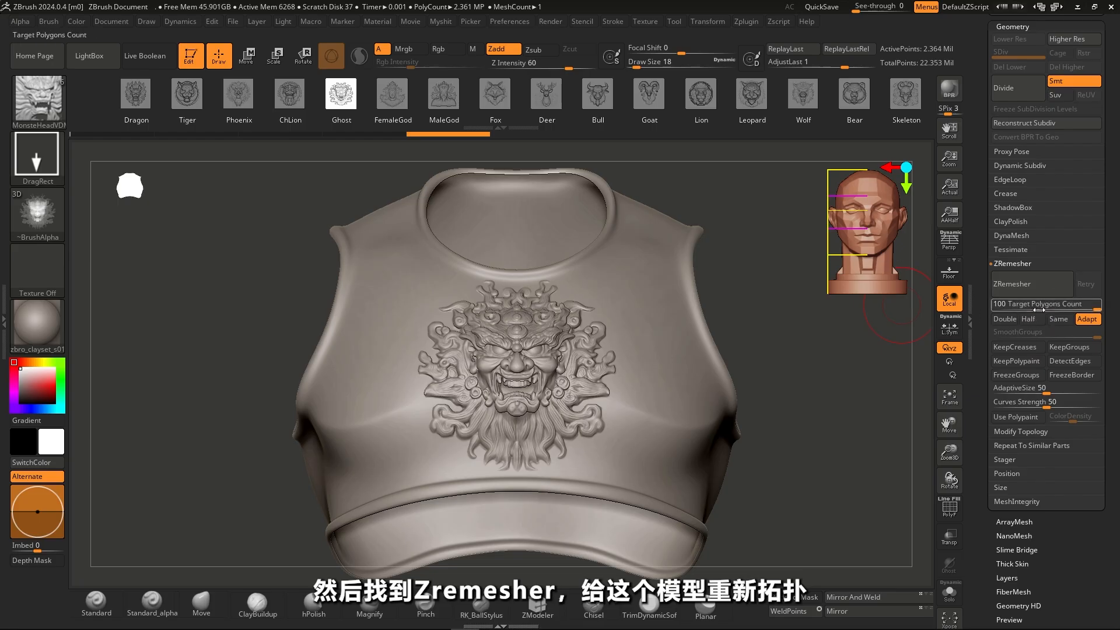
click(1040, 306)
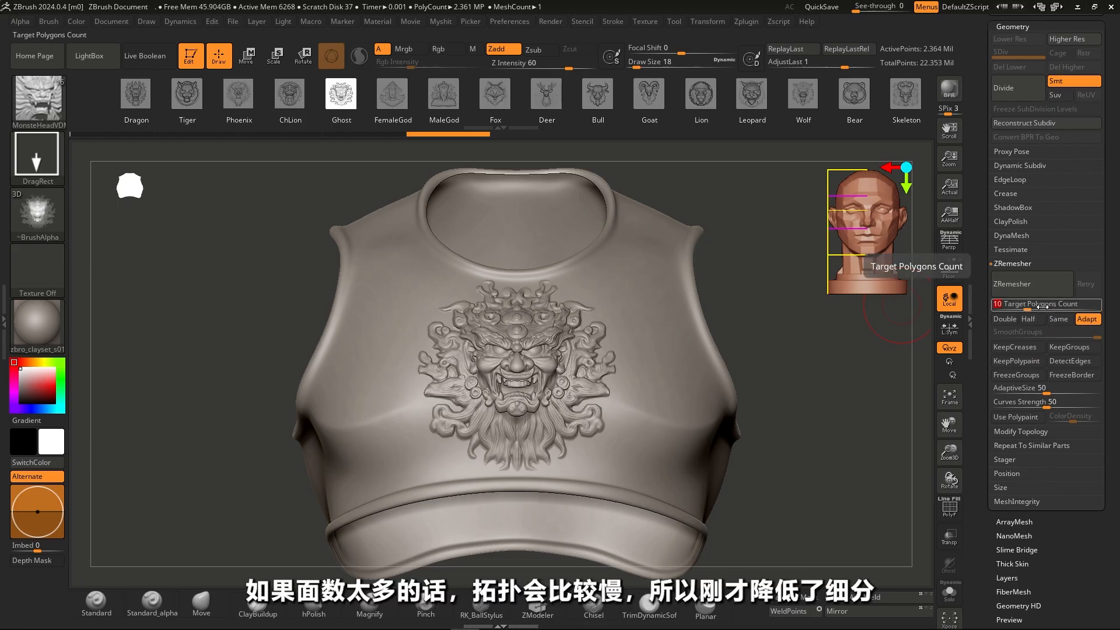
click(1067, 349)
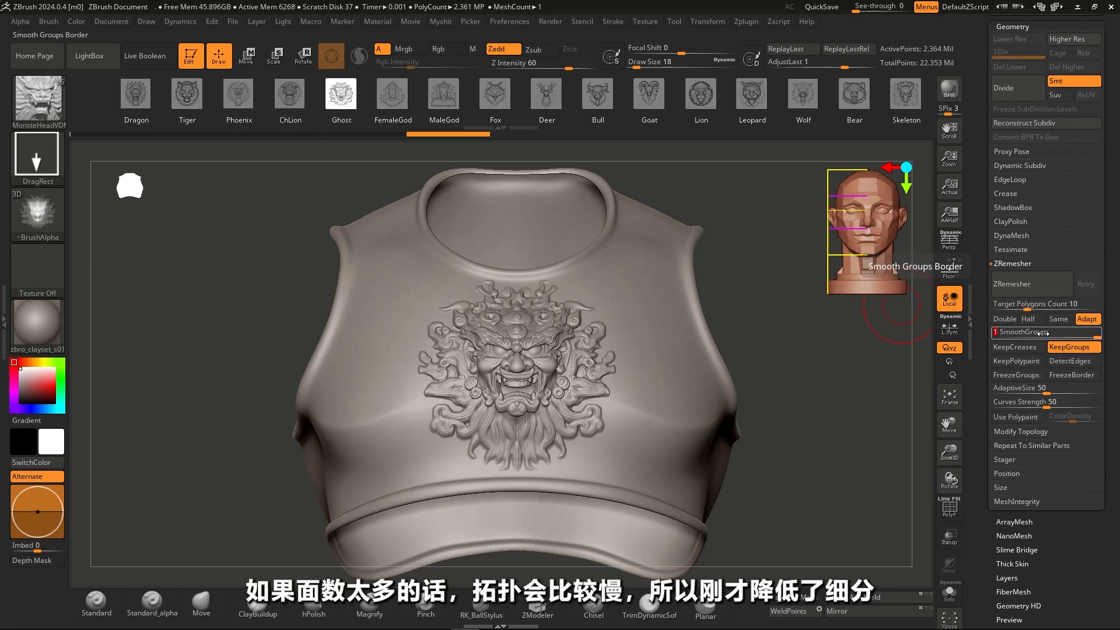
click(1043, 333)
key(Return)
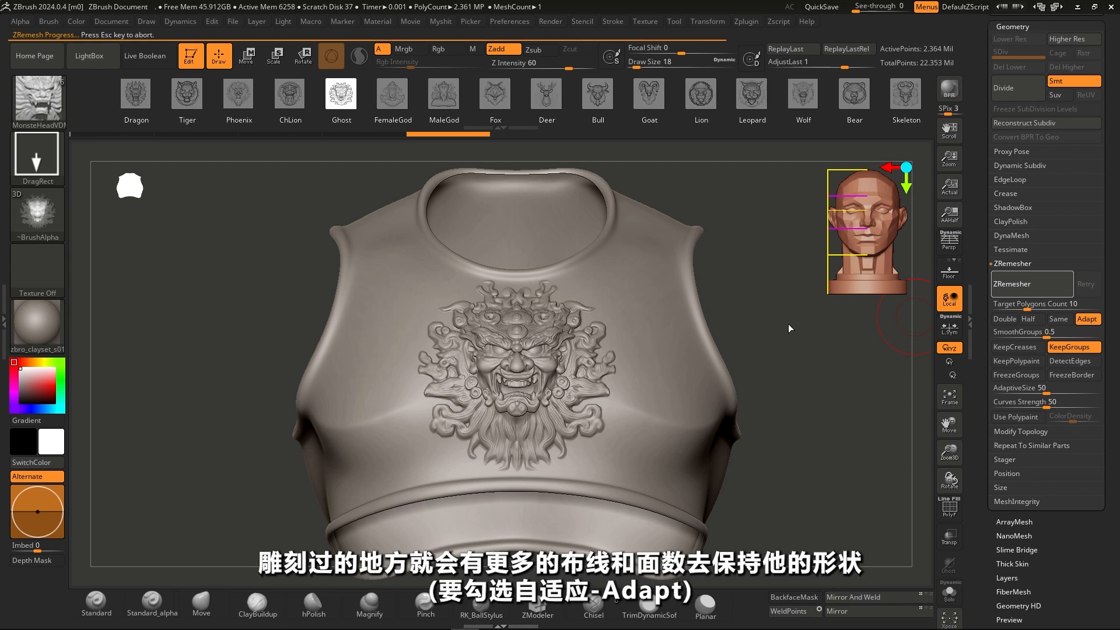
Subdivide the remeshed armor to level 5 and make the original armor Extract2 visible with it.
key(ctrl+d)
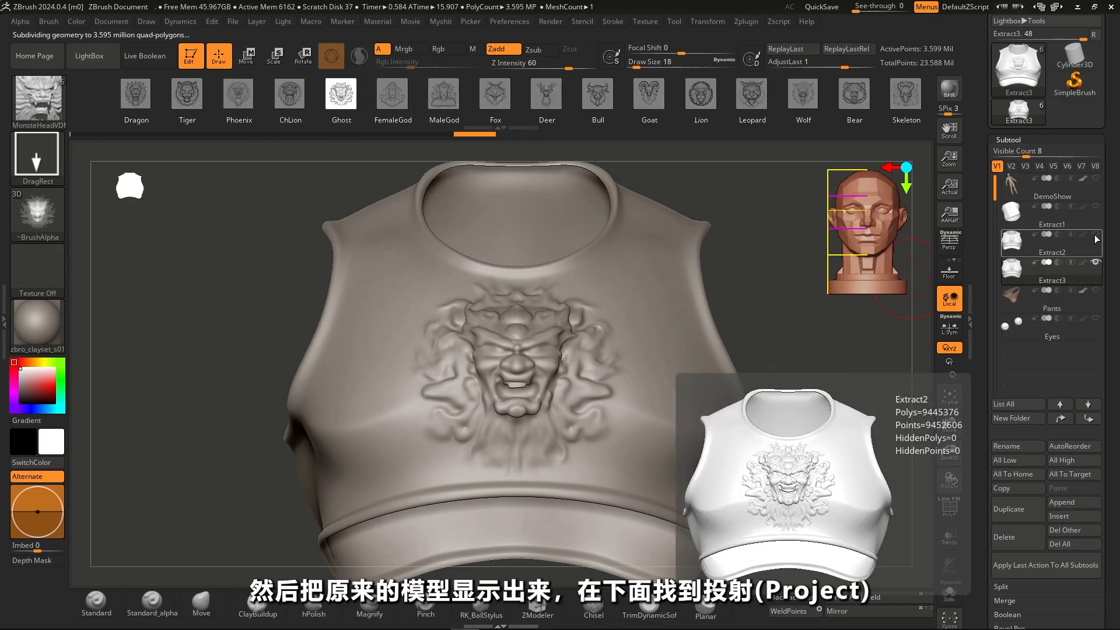
click(1096, 236)
Project the original armor's detail onto the remeshed copy with ProjectAll, with Color off and a distance of 0.05.
scroll(1105, 227, down, 5)
scroll(1109, 207, down, 1)
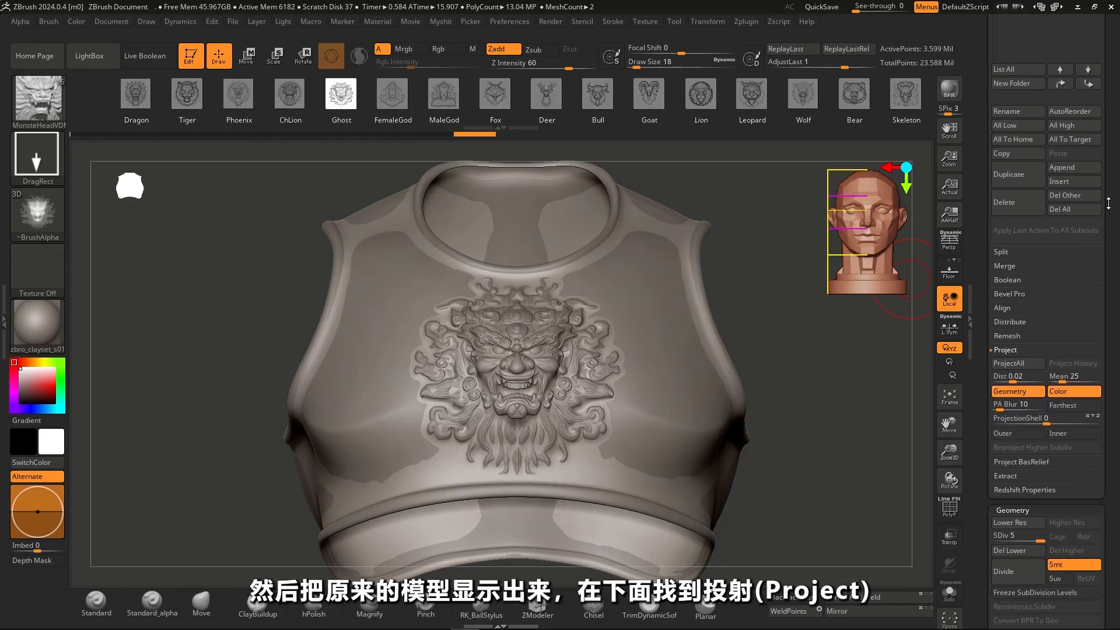
click(1067, 392)
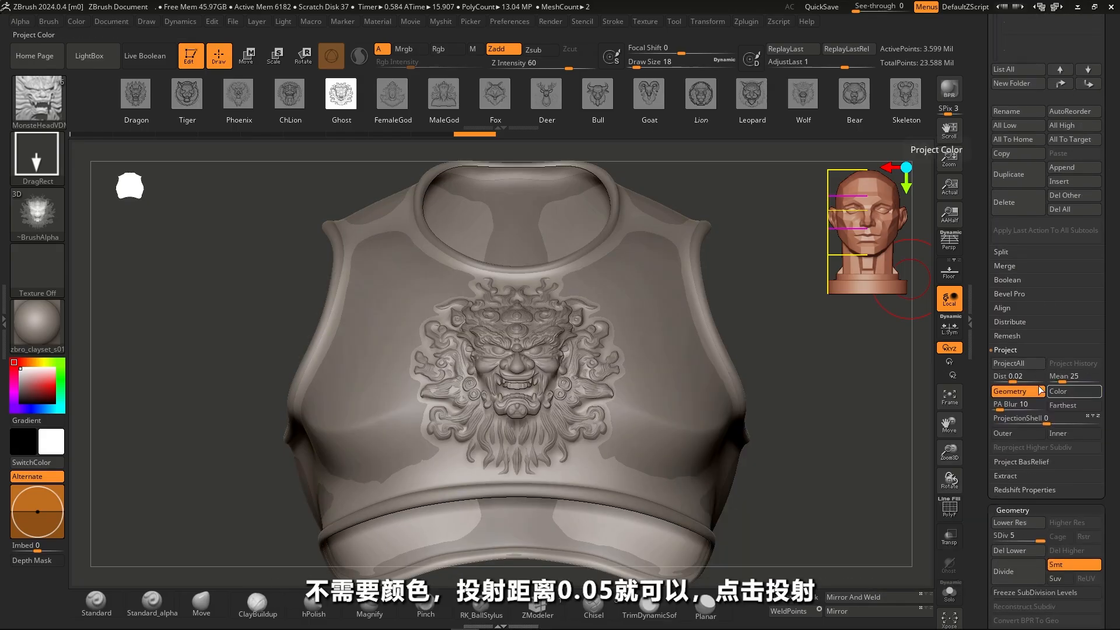
click(1017, 376)
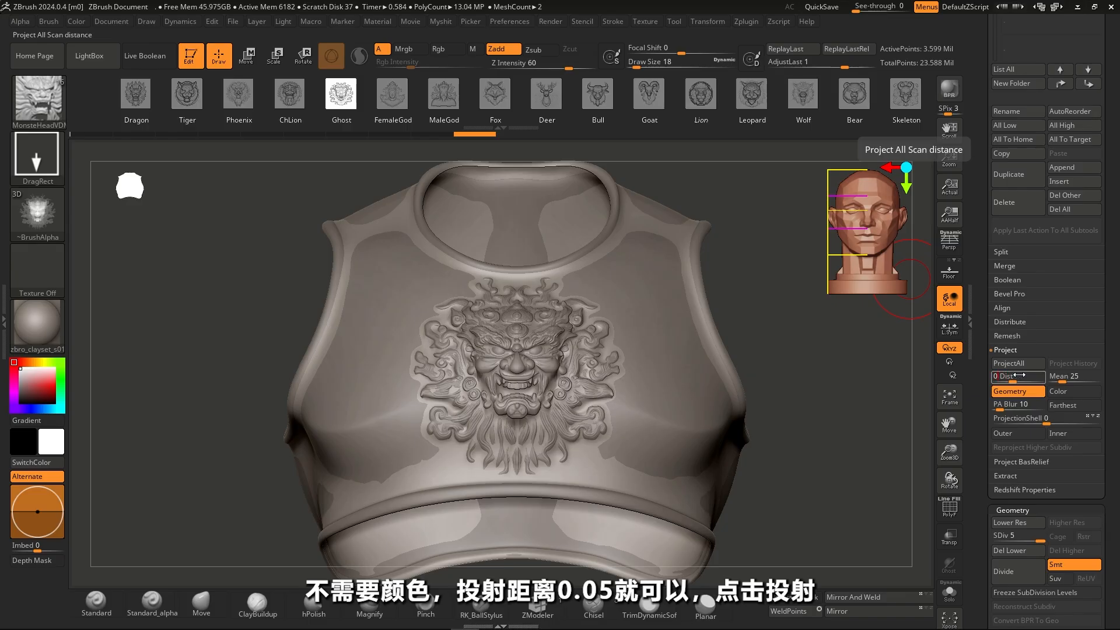
key(Return)
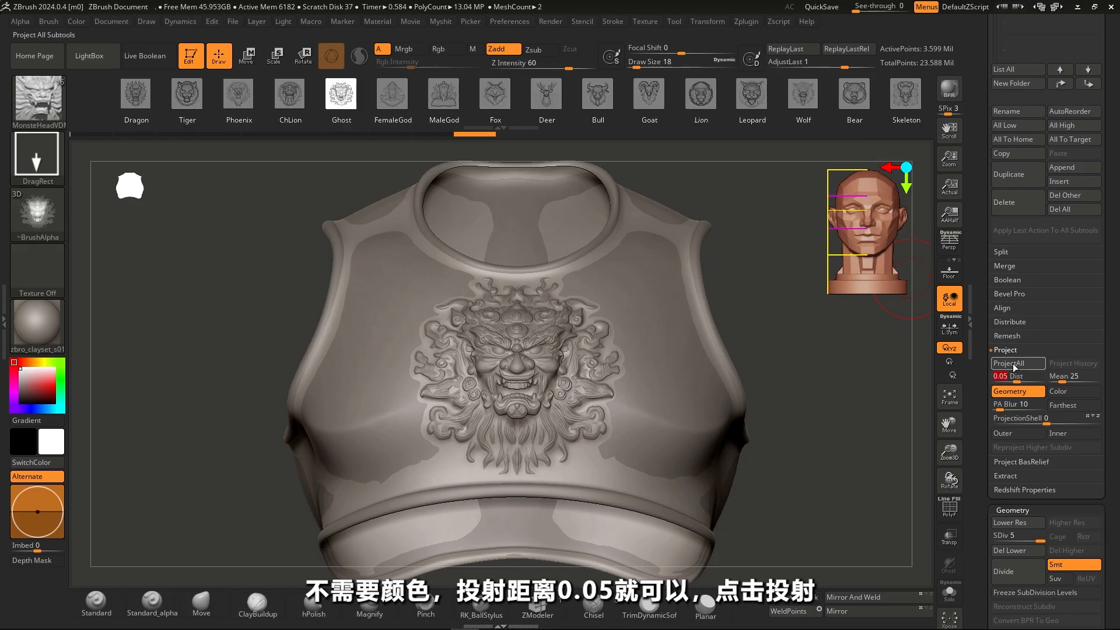
click(1018, 363)
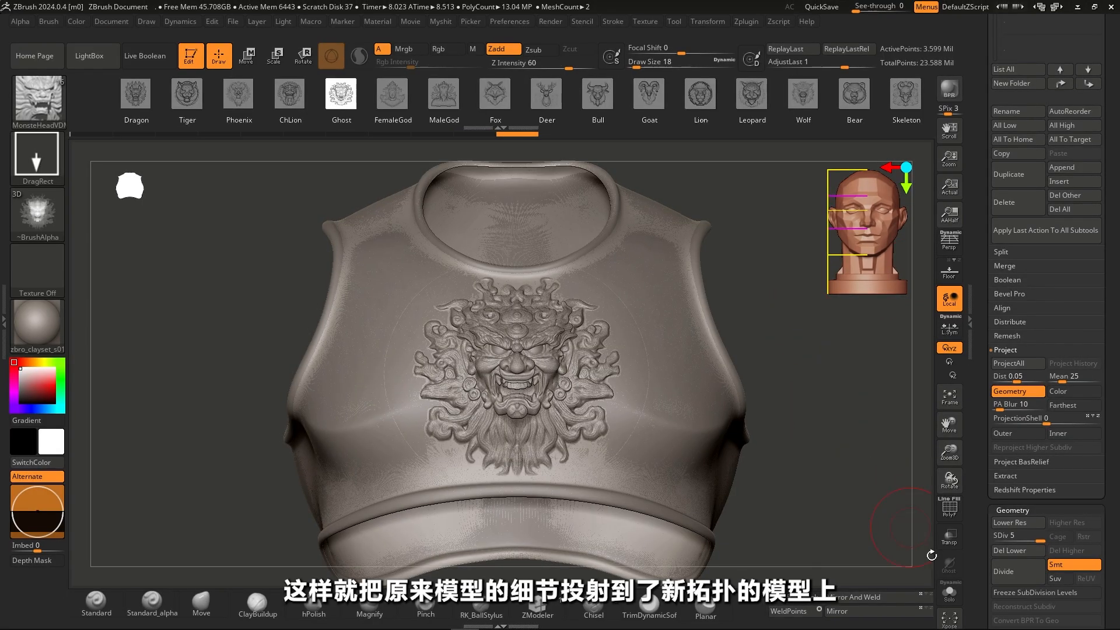
Isolate the projected armor in Solo mode and subdivide it to level 6.
click(950, 593)
ctrl+right_drag(654, 245, 665, 327)
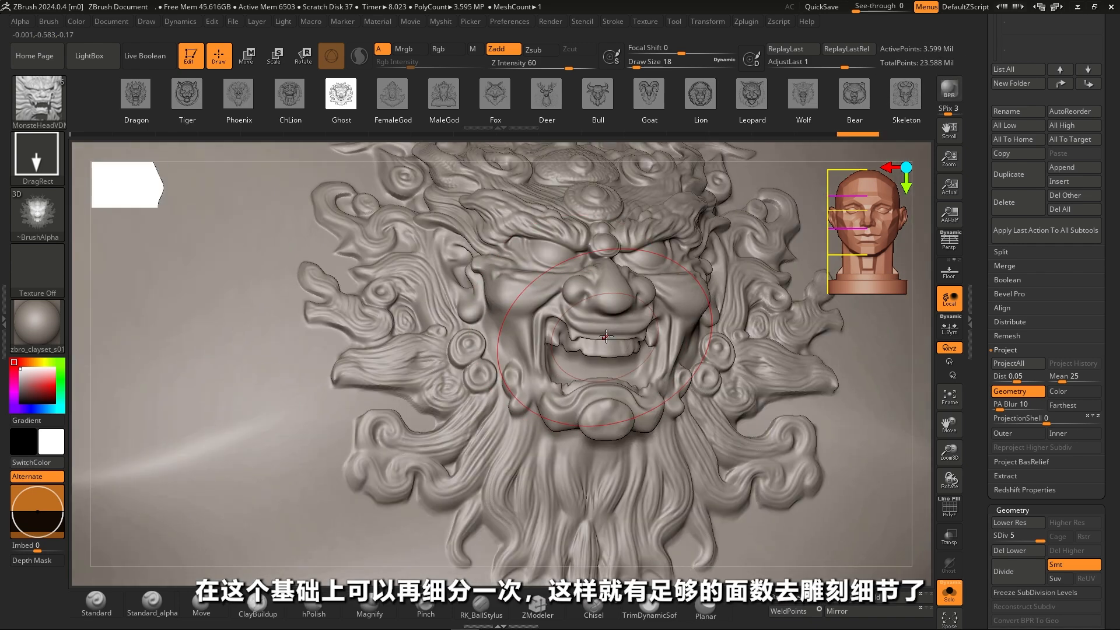
key(ctrl)
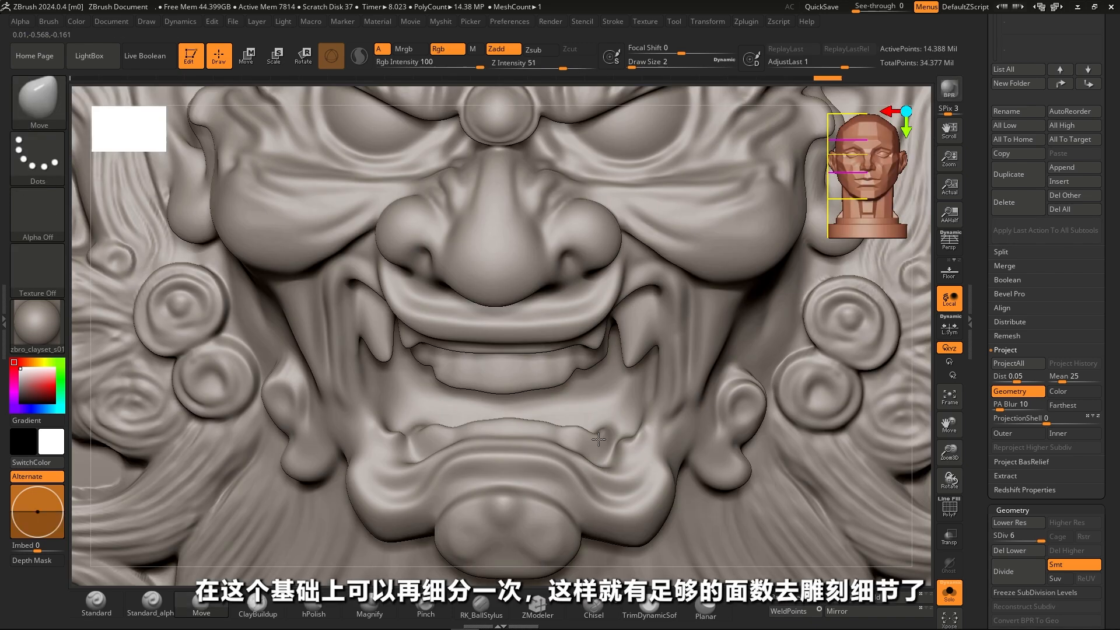
Pull up the lower fangs with the Move brush and sculpt creases on the nose wings with the S_OneSideUp brush.
drag(592, 464, 613, 394)
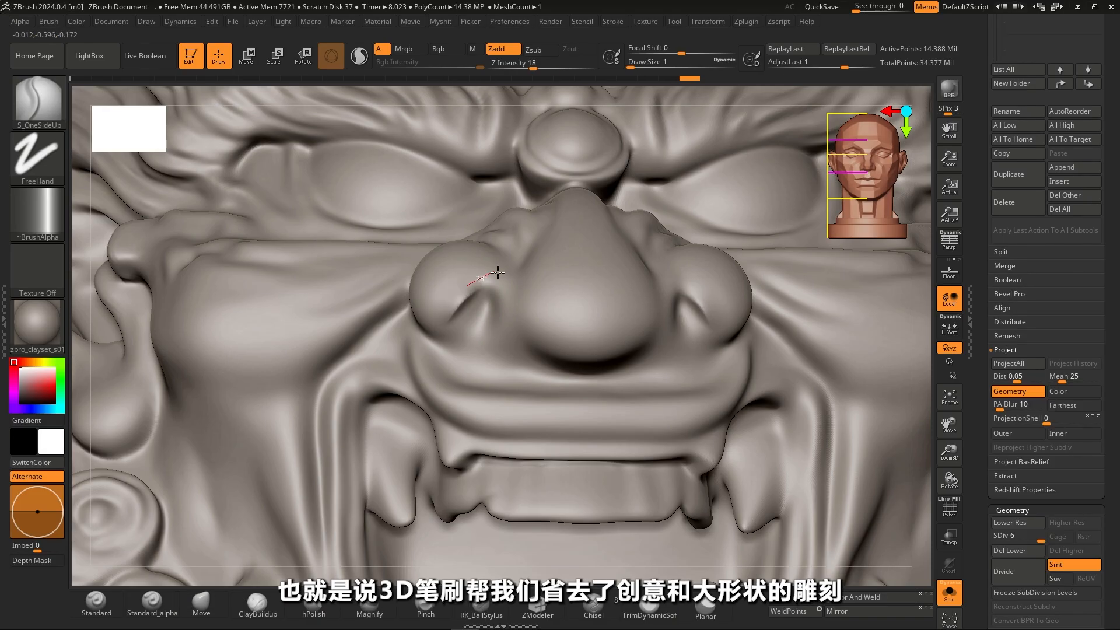
drag(487, 286, 497, 343)
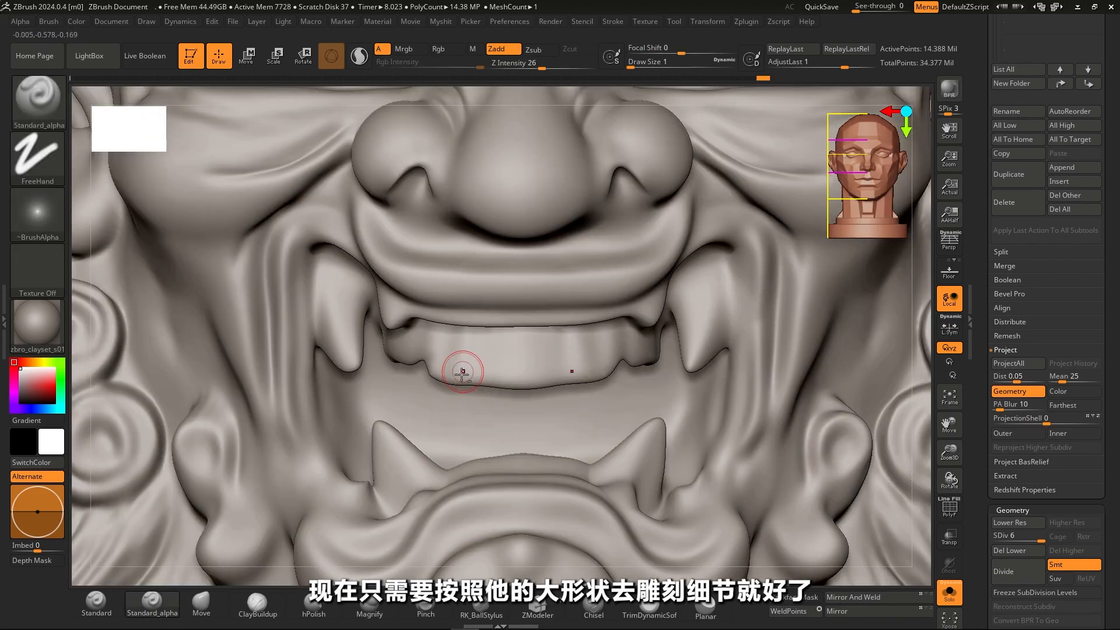
Carve grooves between the upper teeth with the Standard_alpha brush and layered hair strands on the beard and side hair with S_MultiLayers.
drag(575, 334, 573, 373)
drag(541, 356, 539, 380)
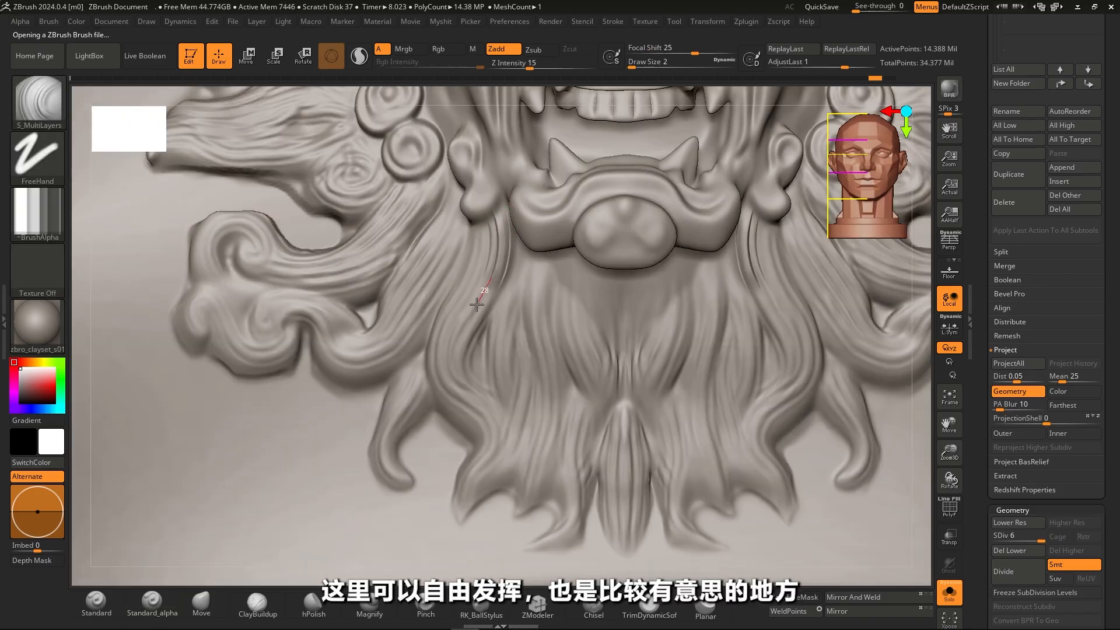
mouse_move(477, 304)
mouse_down()
mouse_move(461, 420)
mouse_move(473, 502)
mouse_up()
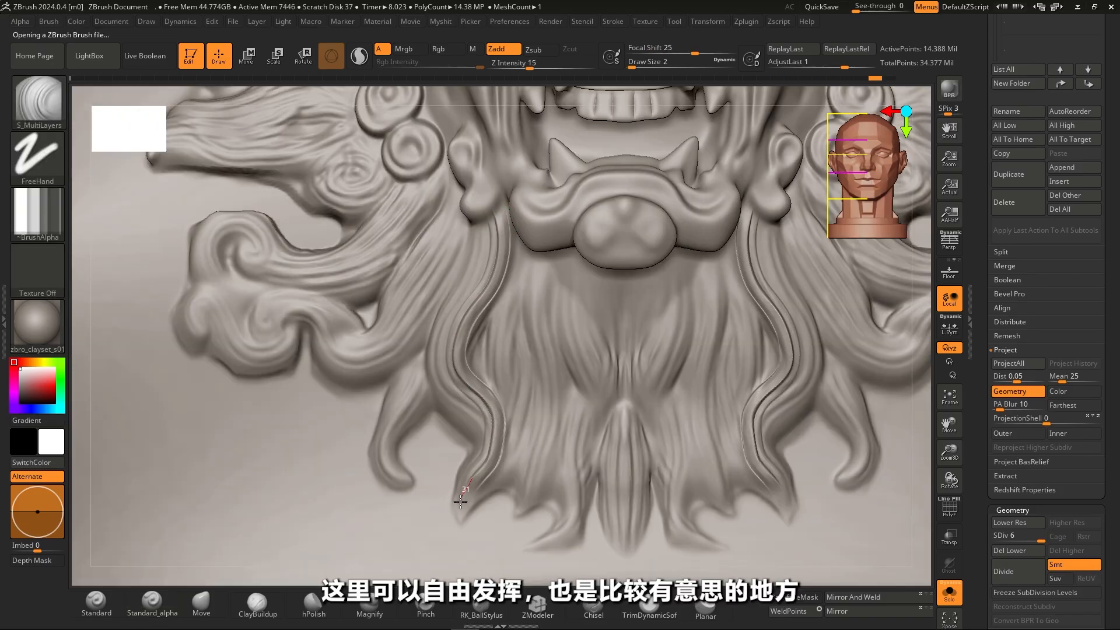
drag(472, 502, 467, 511)
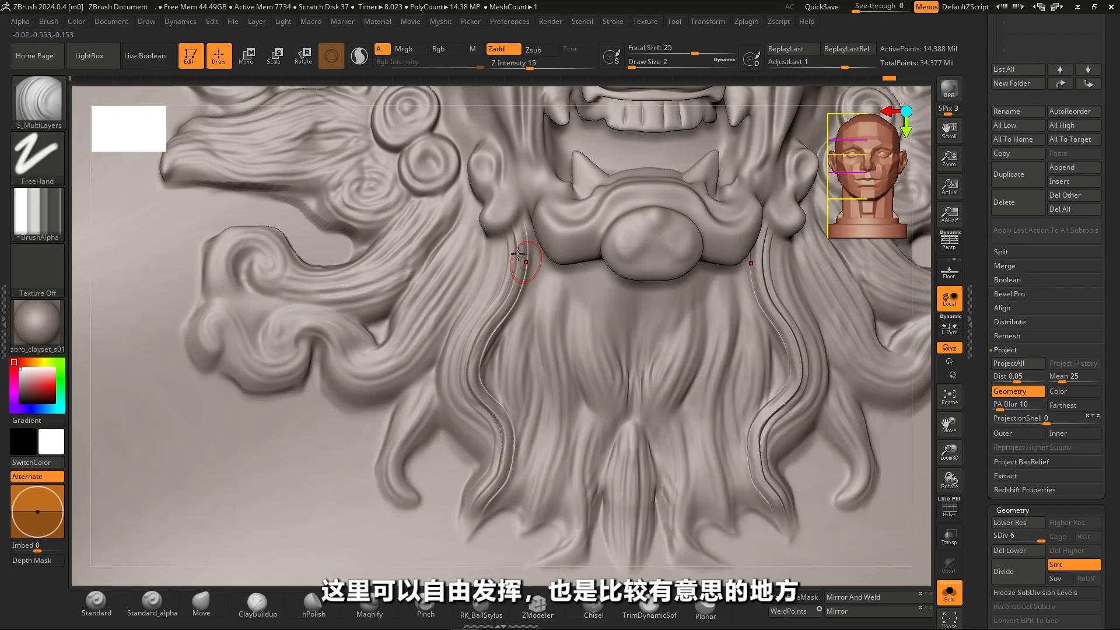
drag(523, 248, 461, 419)
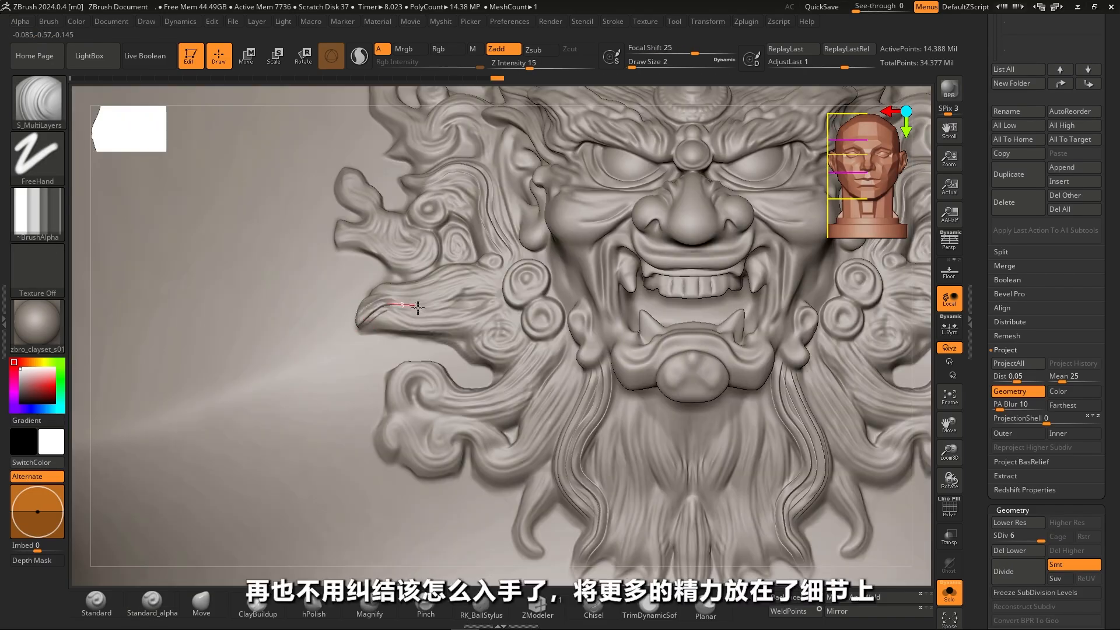
drag(382, 288, 467, 294)
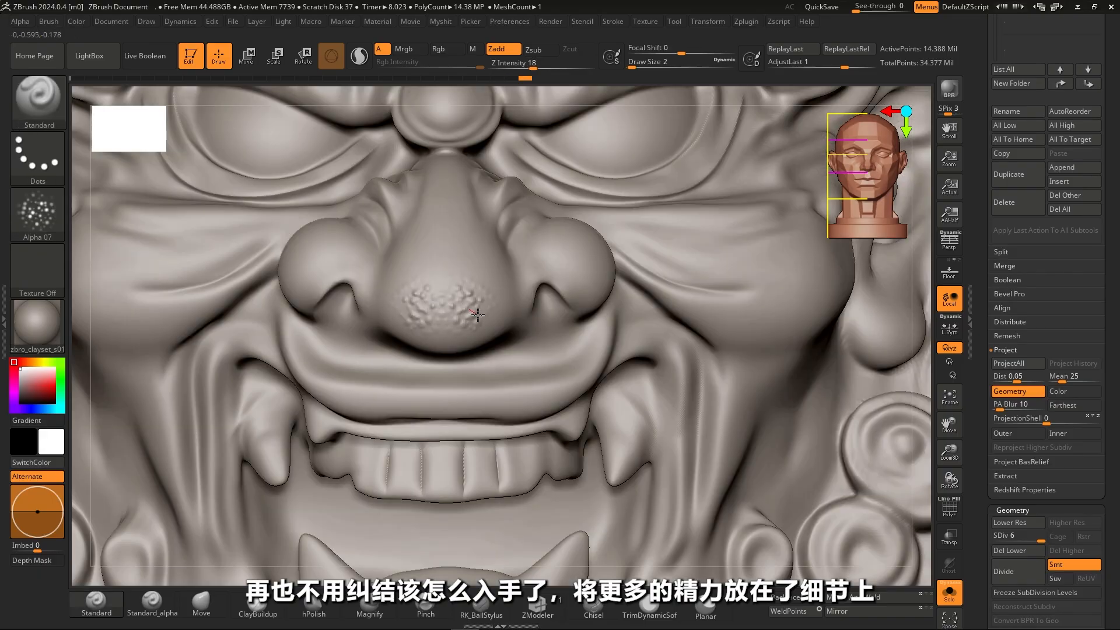
Stipple bumpy skin texture onto the nose and cheeks with the Standard brush, Dots stroke and Alpha 07.
drag(449, 272, 495, 320)
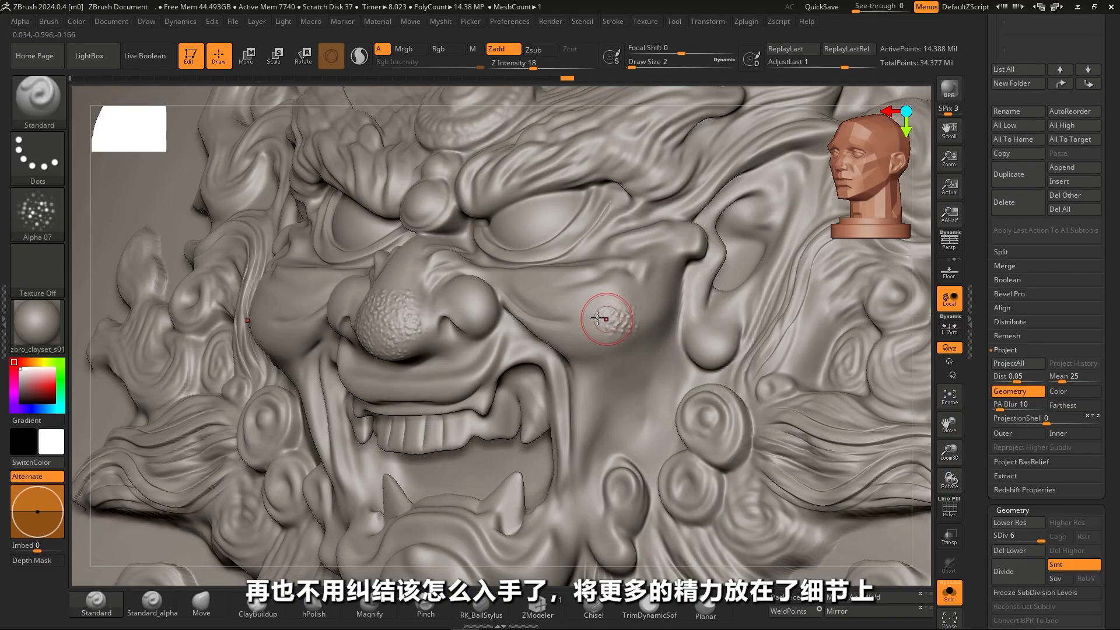
mouse_move(476, 399)
mouse_down()
mouse_move(506, 373)
mouse_move(513, 385)
mouse_up()
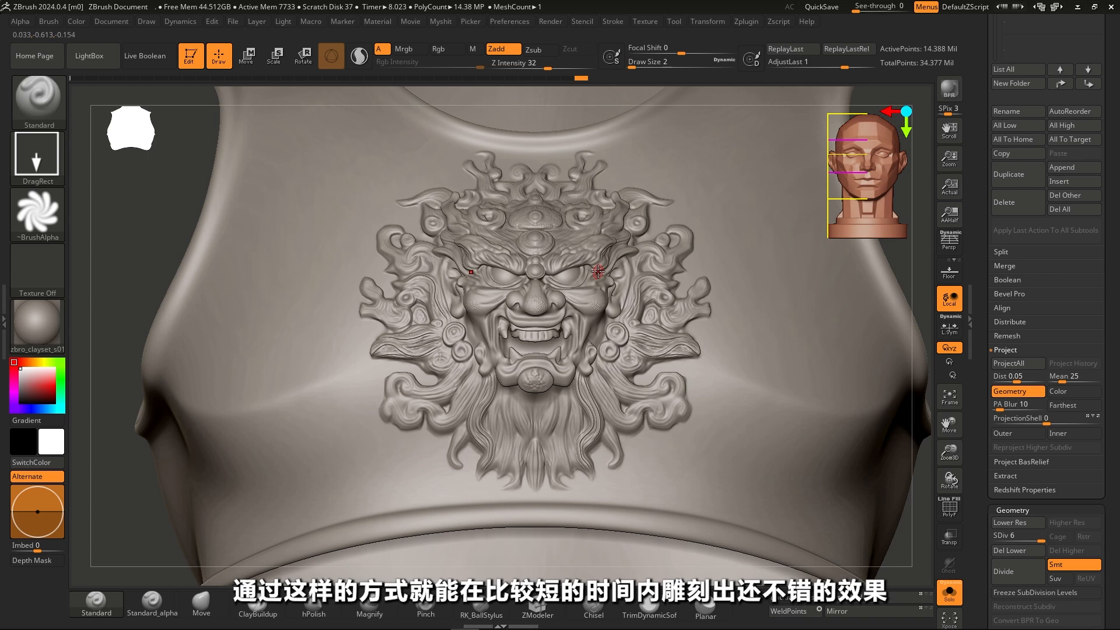
ctrl+right_drag(605, 278, 560, 245)
right_drag(671, 263, 604, 268)
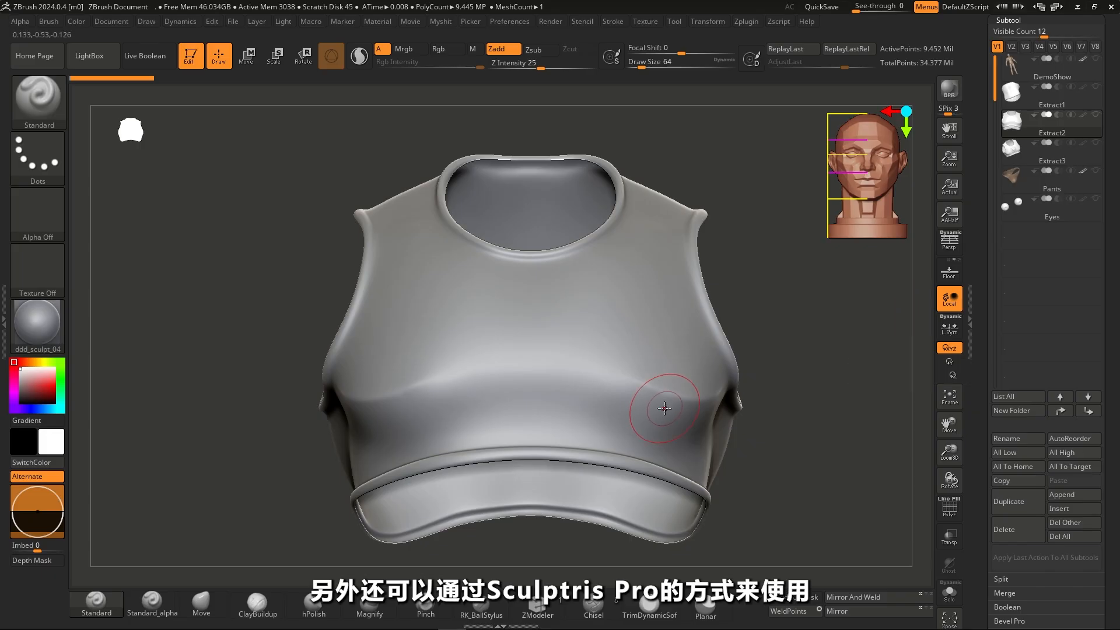
Duplicate the plain armor Extract2 and reduce the copy to a moderately dense mesh without subdivision levels.
mouse_move(827, 309)
mouse_down()
mouse_move(825, 325)
mouse_move(698, 268)
mouse_move(712, 269)
mouse_up()
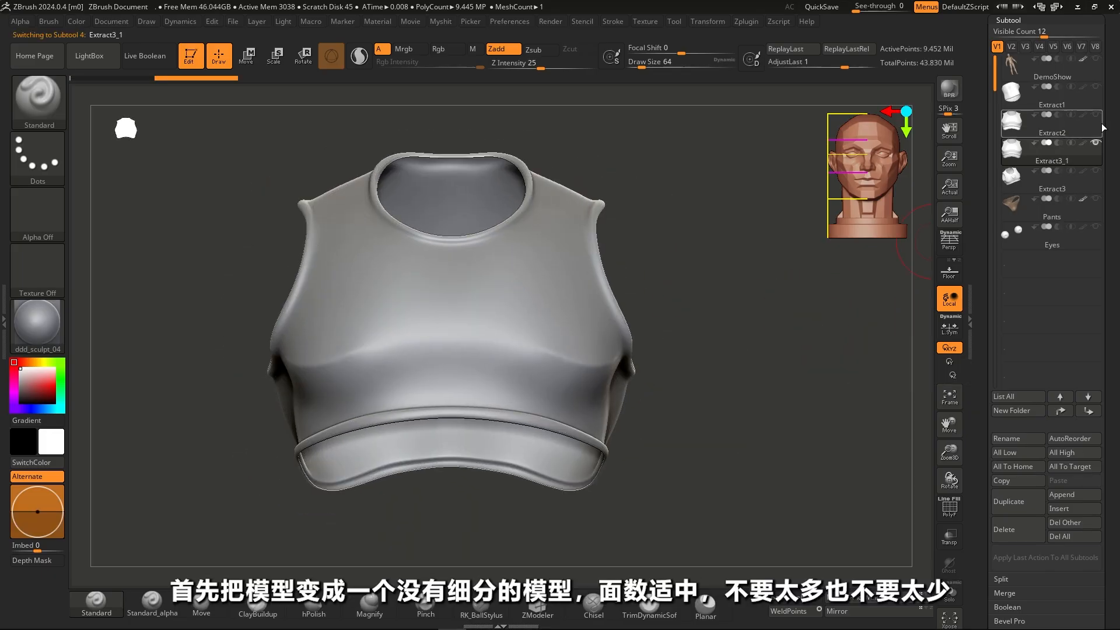
key(space)
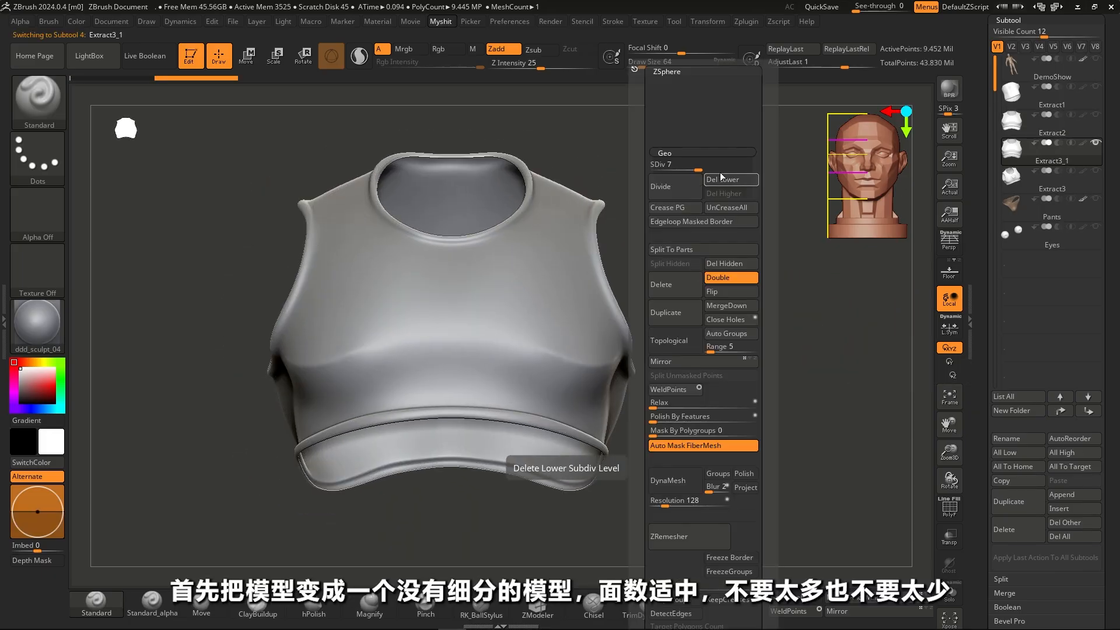
click(681, 167)
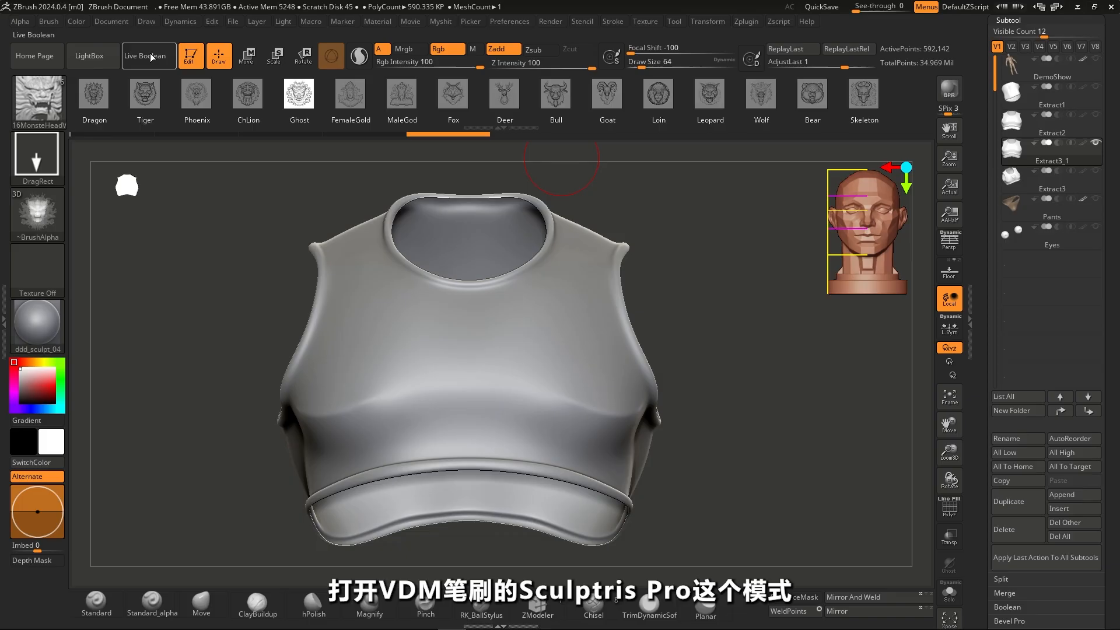
Enable Sculptris Pro for the VDM head brush and set its SubDivide Size to 0.3.
click(360, 56)
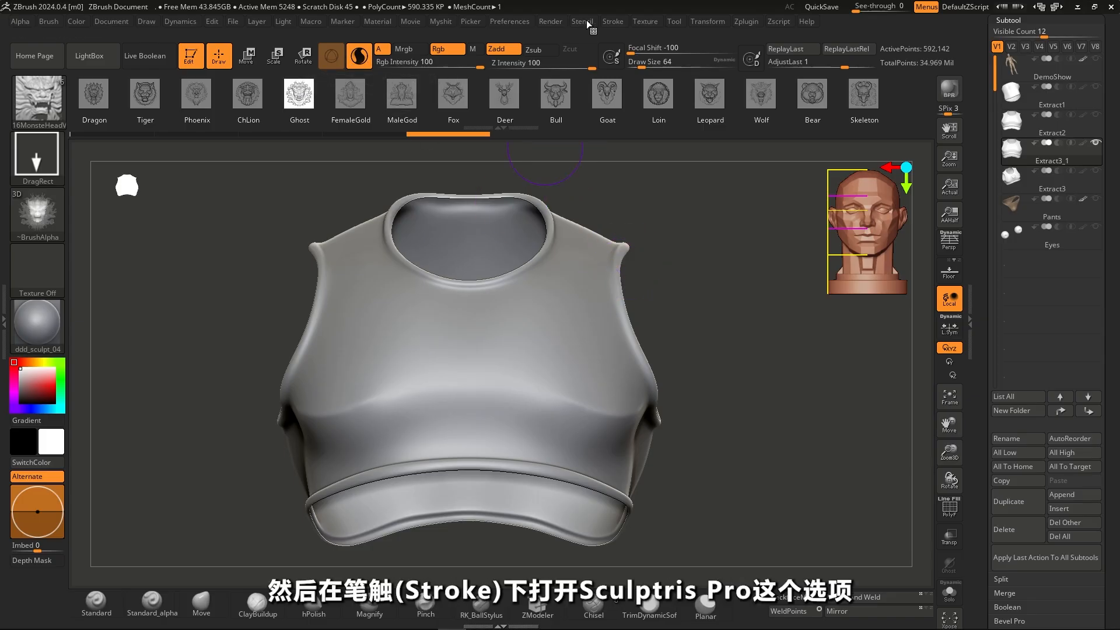
click(612, 22)
click(655, 227)
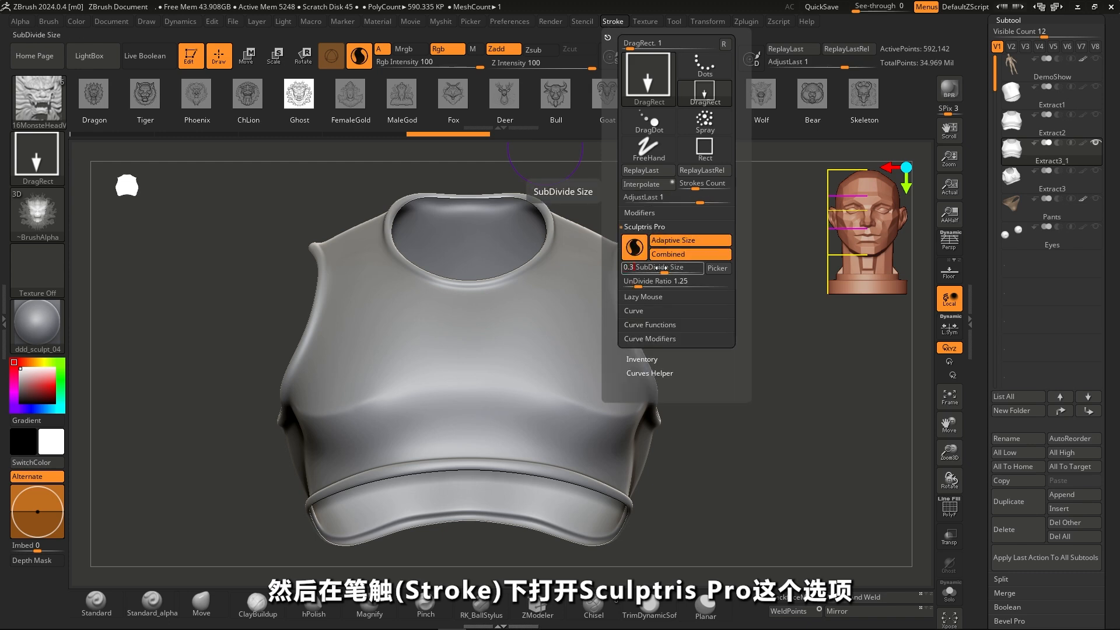
key(Return)
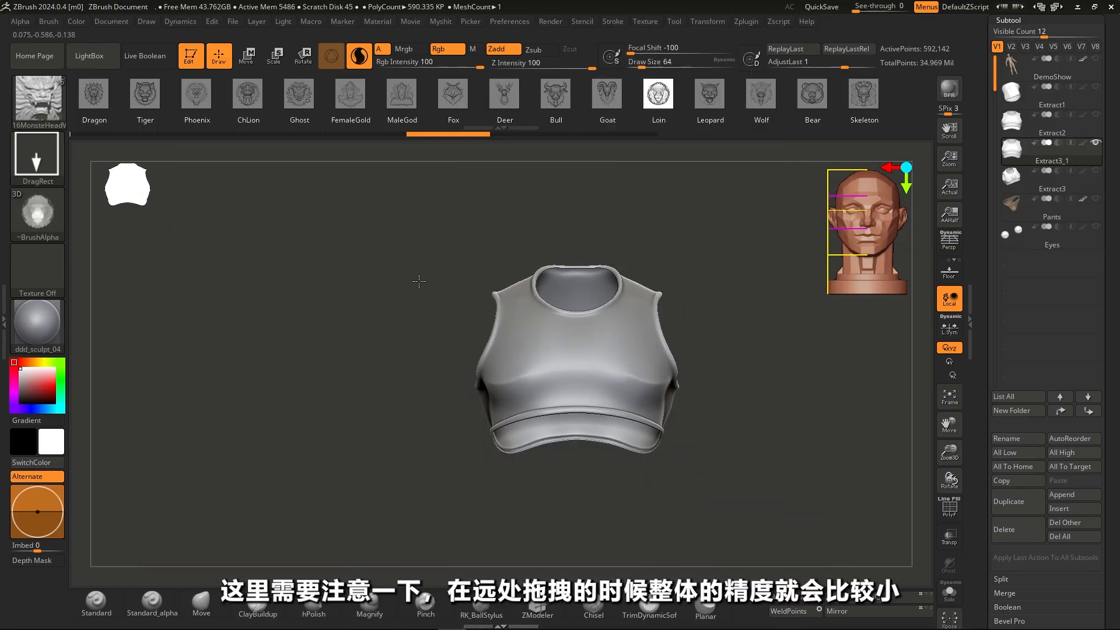
Try placing the Loin head on the chest from a distant view and inspect its mesh density with PolyFrame.
drag(575, 364, 575, 405)
ctrl+right_drag(589, 373, 607, 392)
key(shift+f)
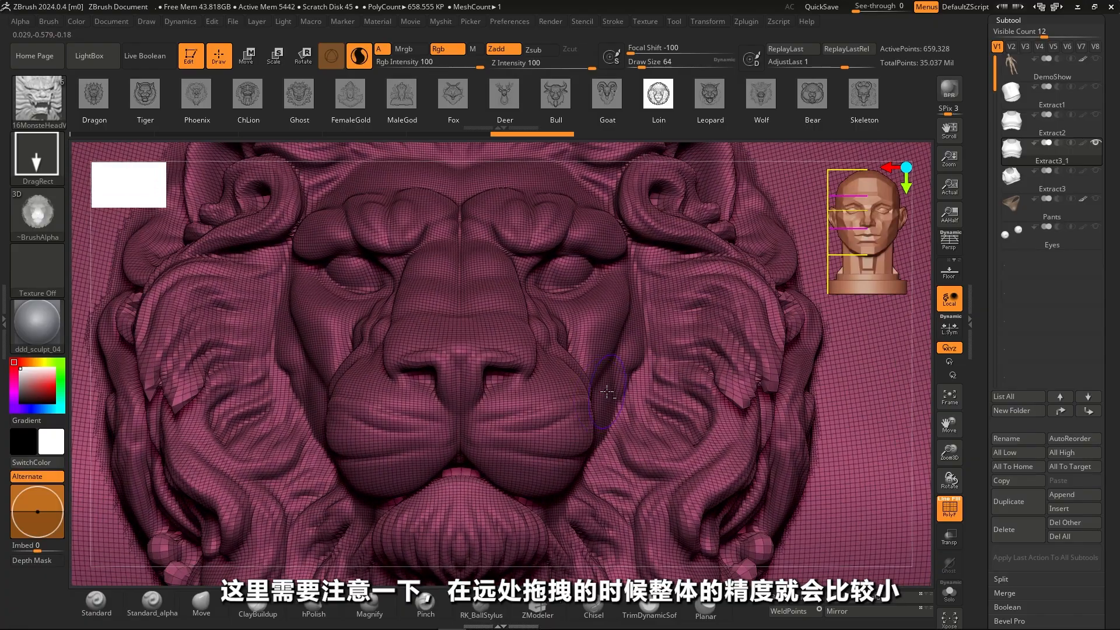
key(shift+f)
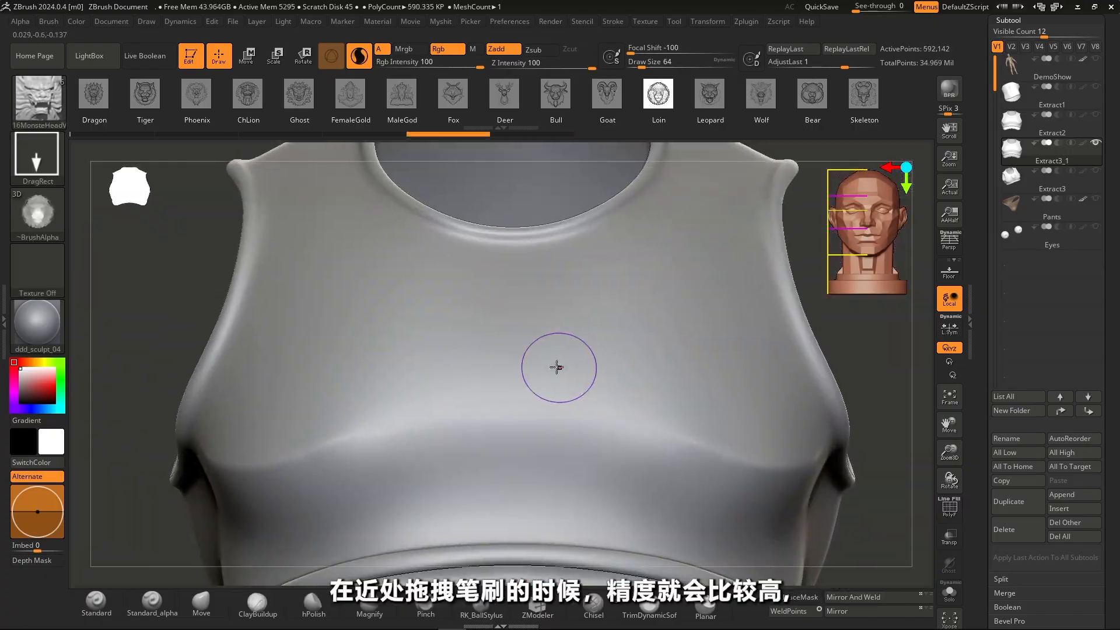
Place the Loin head relief on the chest armor from a close view for higher mesh density.
drag(496, 371, 498, 140)
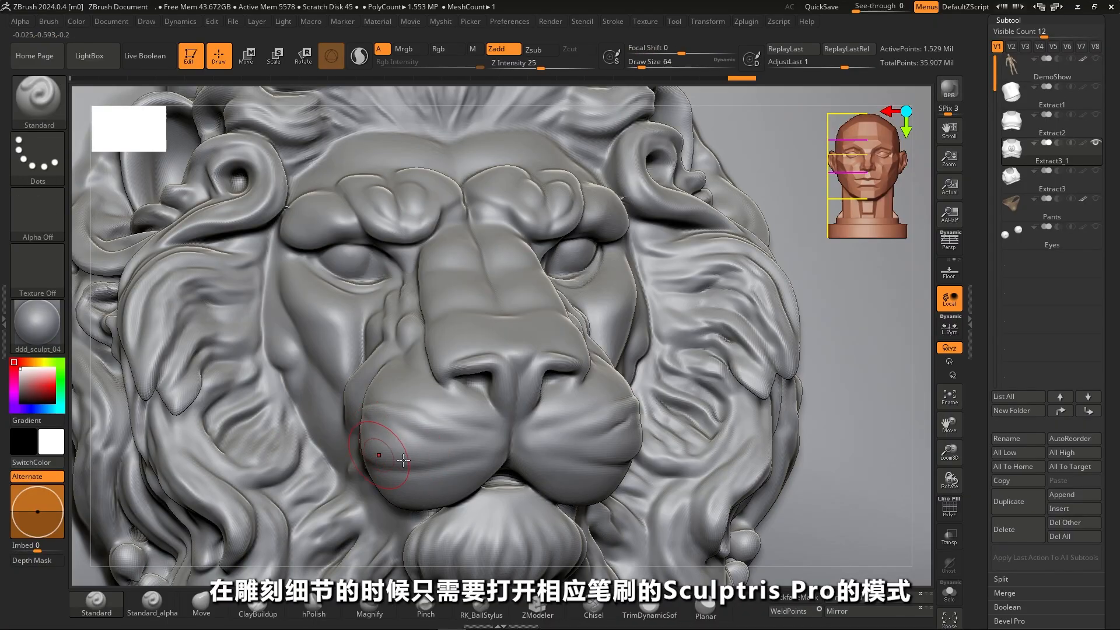
Carve creases across the lion's muzzle using the Standard_alpha brush with Sculptris Pro on and a draw size of 48.
click(154, 603)
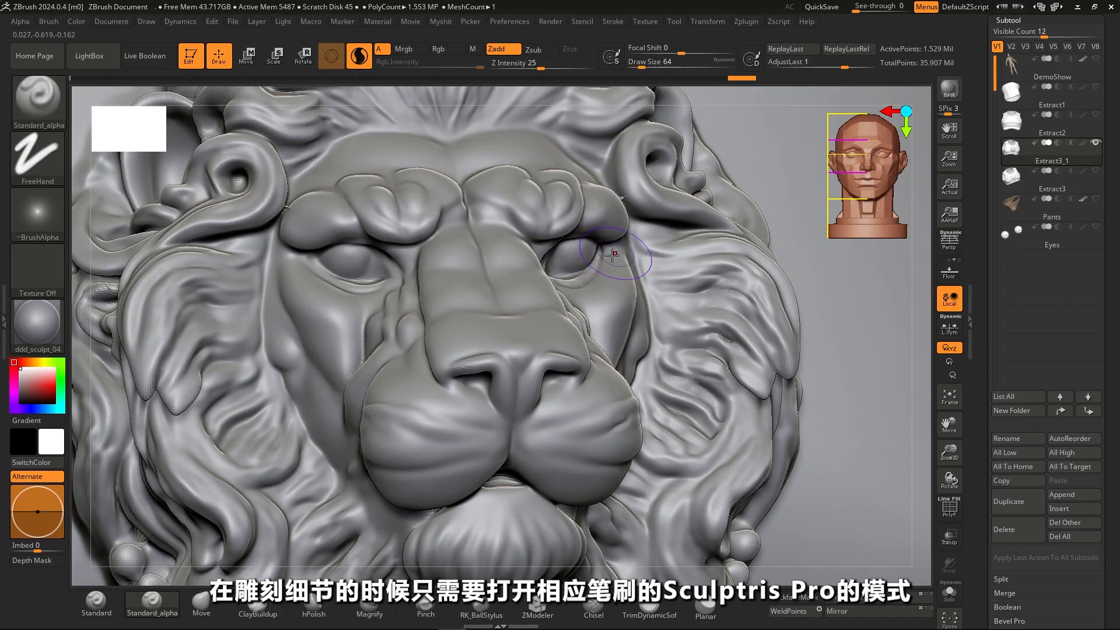
mouse_move(404, 339)
mouse_down()
mouse_move(435, 396)
mouse_move(483, 411)
mouse_up()
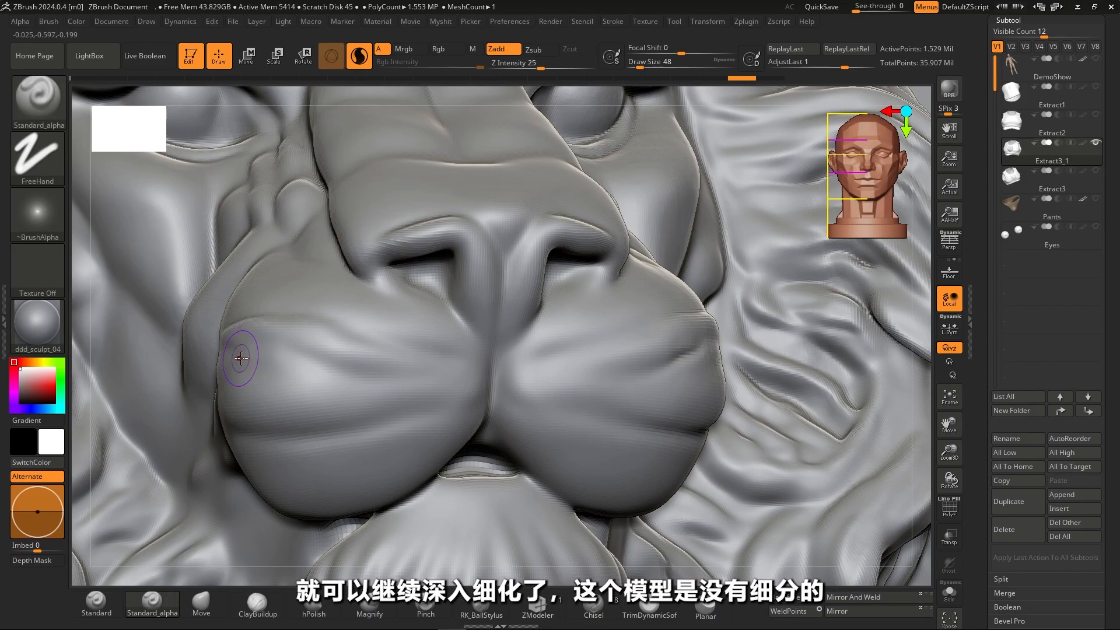
alt+drag(241, 359, 365, 376)
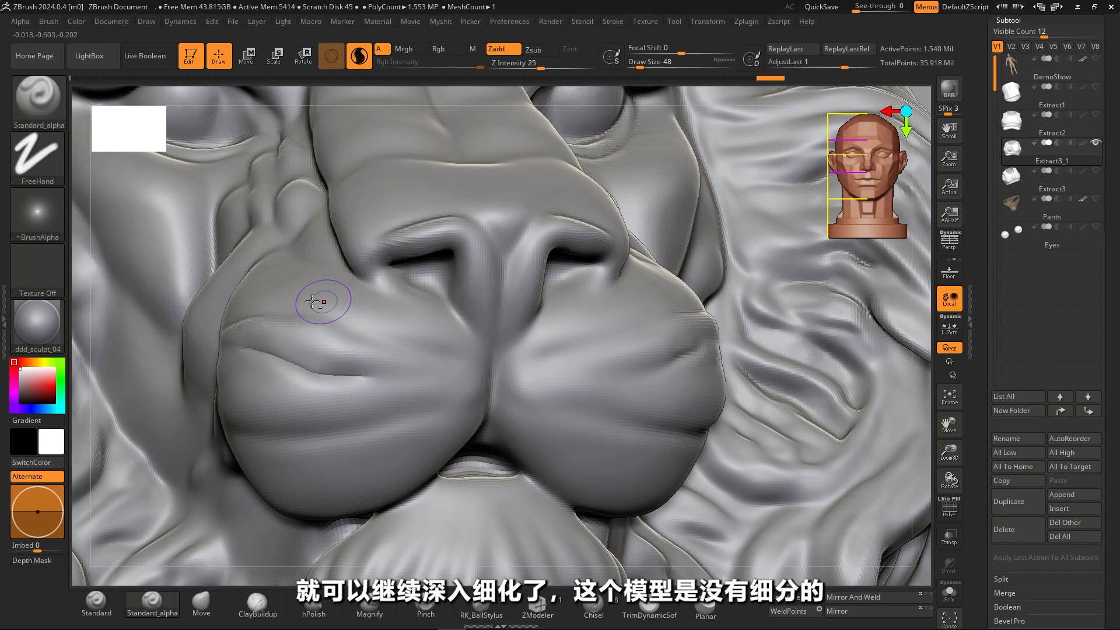
alt+drag(318, 302, 409, 346)
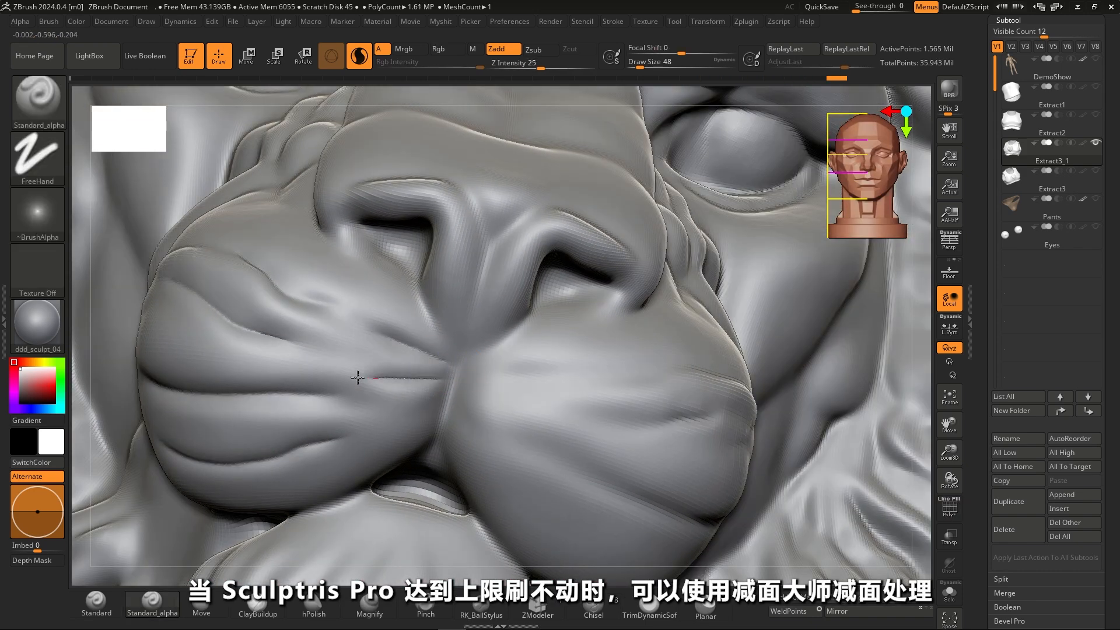
drag(432, 385, 310, 416)
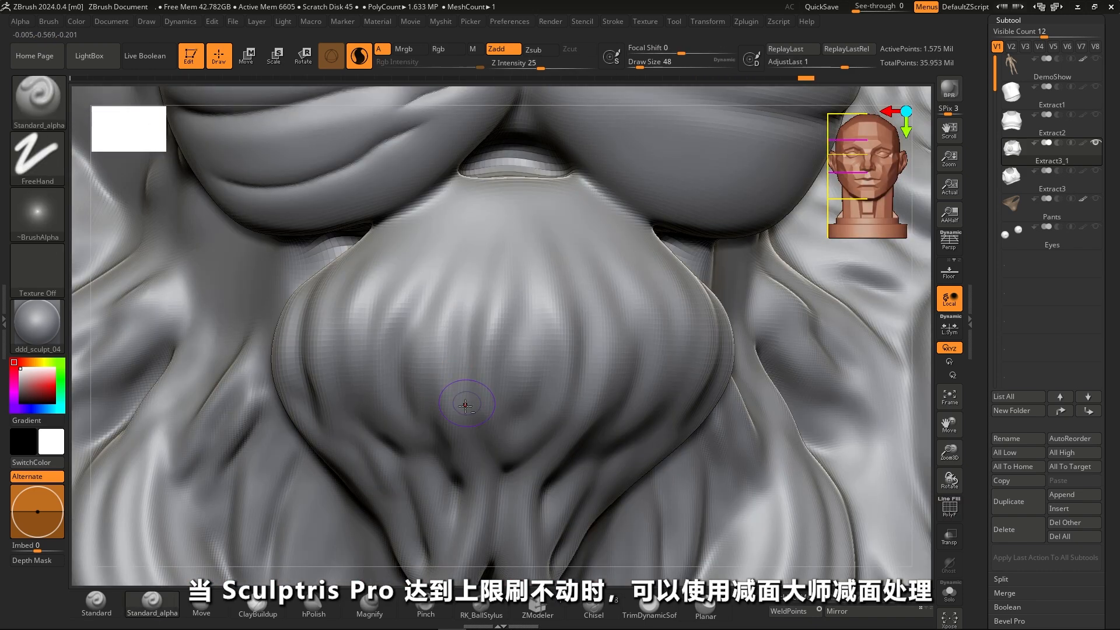
Carve and smooth hair grooves on the lion's chin tuft and define the edge of a lower mane lock.
alt+drag(496, 251, 467, 397)
shift+drag(498, 248, 489, 272)
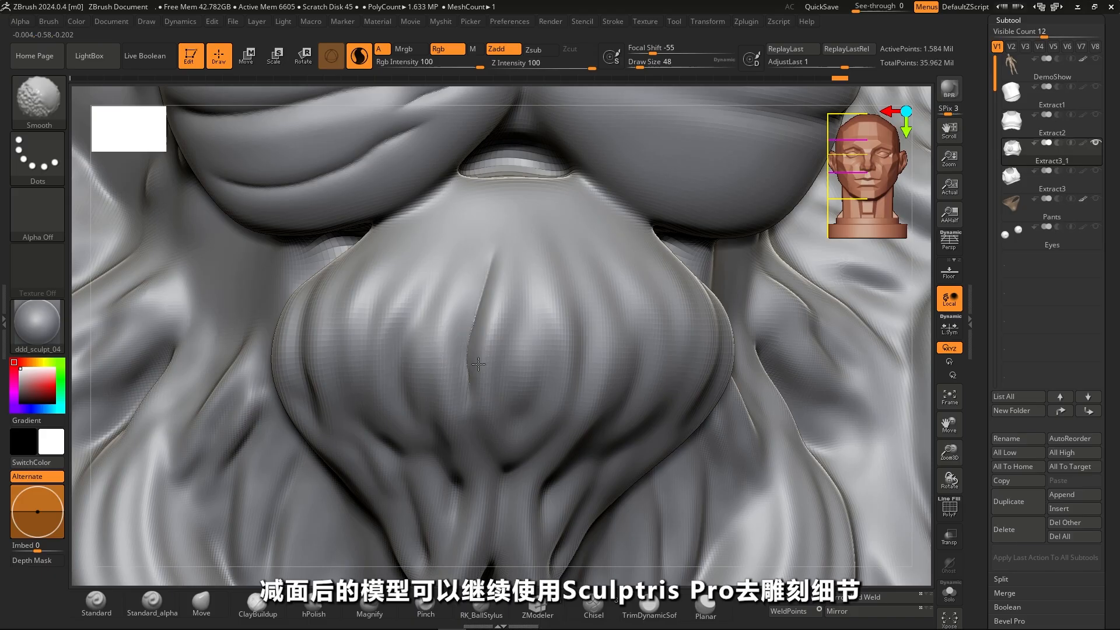
mouse_move(448, 238)
alt+mouse_down()
mouse_move(403, 406)
mouse_move(448, 262)
alt+mouse_up()
mouse_move(474, 237)
alt+mouse_down()
mouse_move(449, 317)
mouse_move(464, 456)
alt+mouse_up()
shift+drag(474, 242, 467, 267)
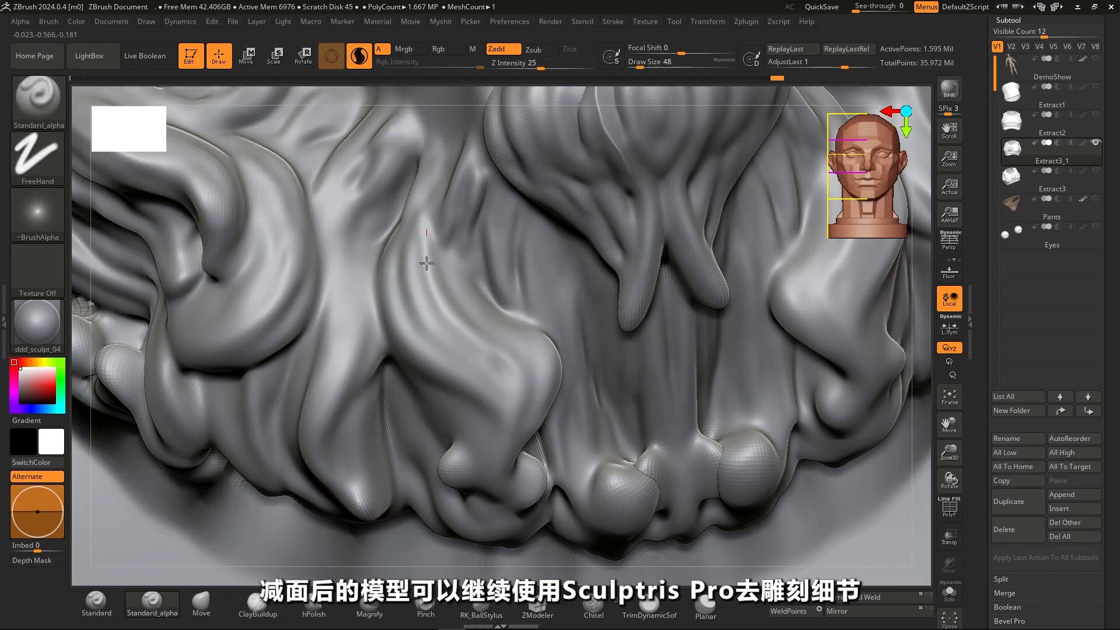
mouse_move(425, 260)
mouse_down()
mouse_move(420, 240)
mouse_move(450, 251)
mouse_up()
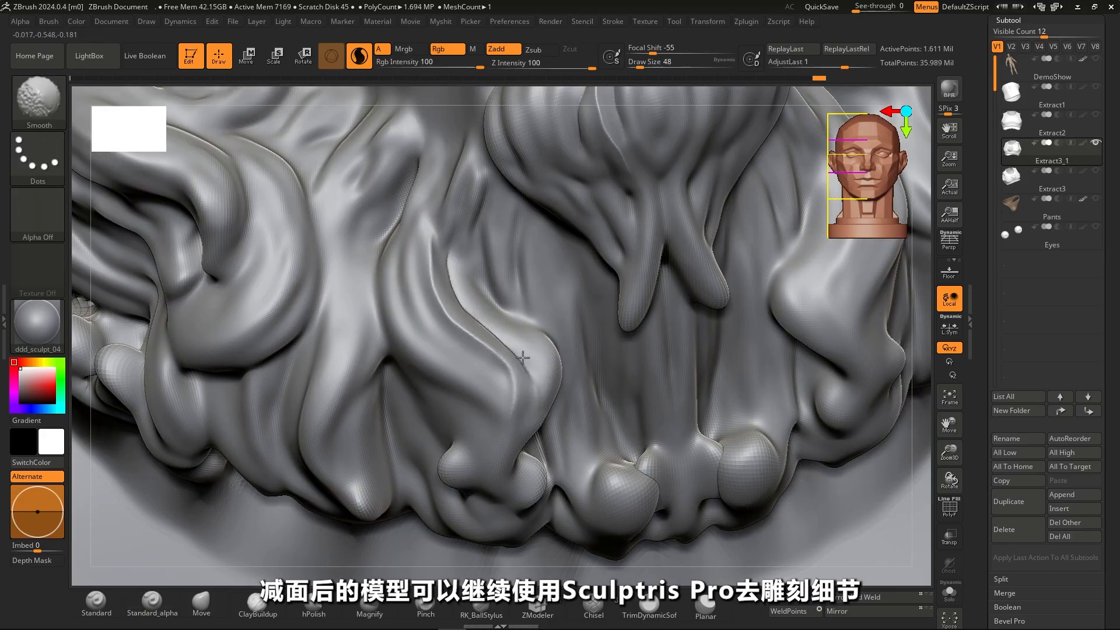